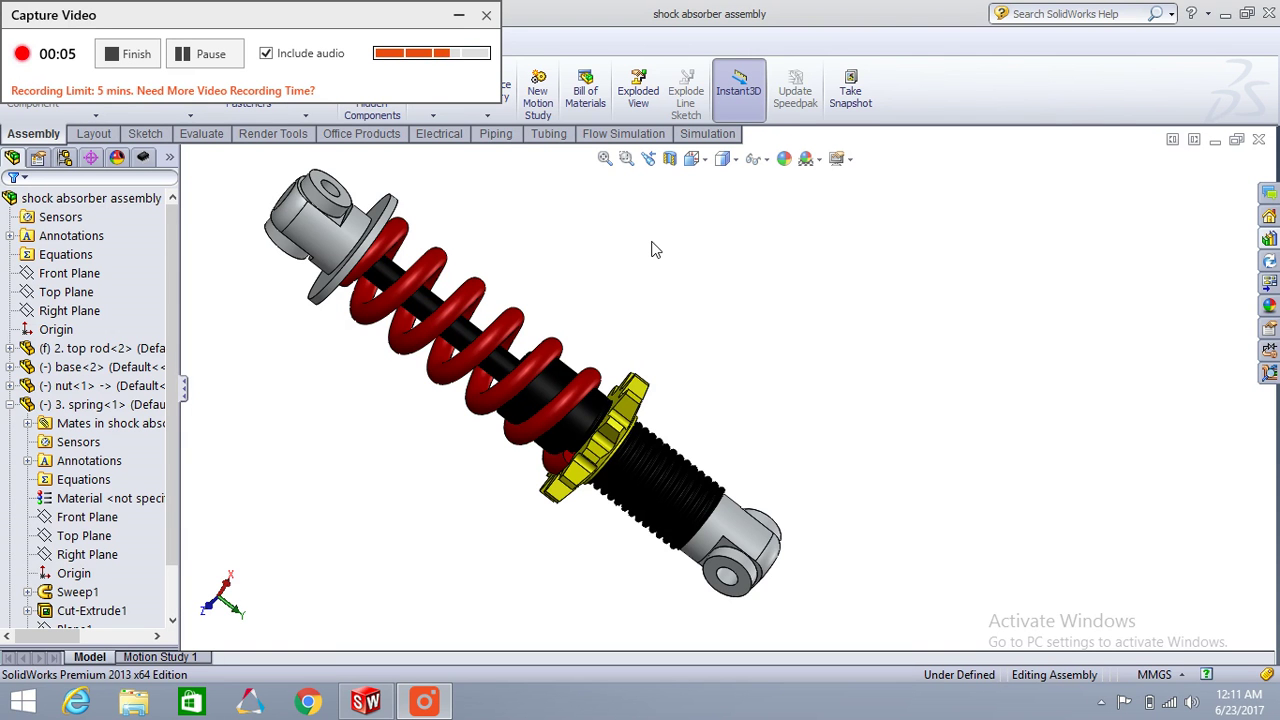
# - Start a Save As of the assembly as Adobe Portable Document Format with Save as 3D PDF ticked
pyautogui.click(459, 15)
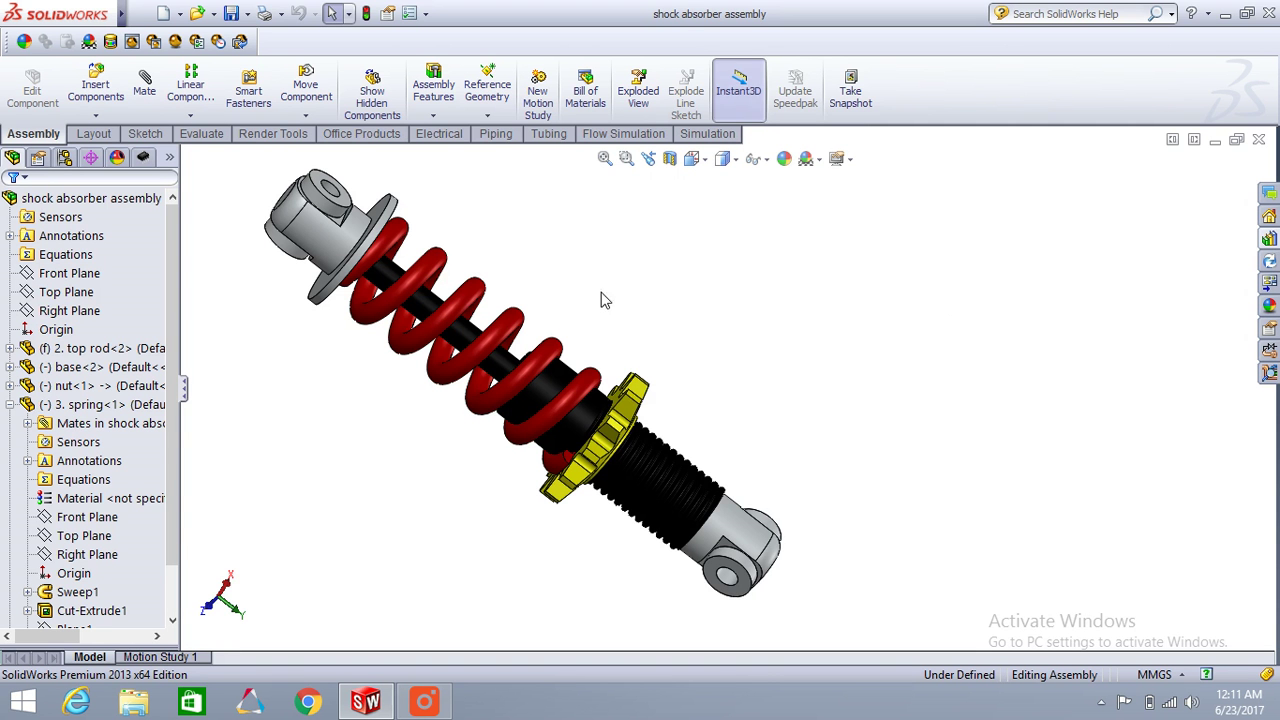
pyautogui.click(247, 14)
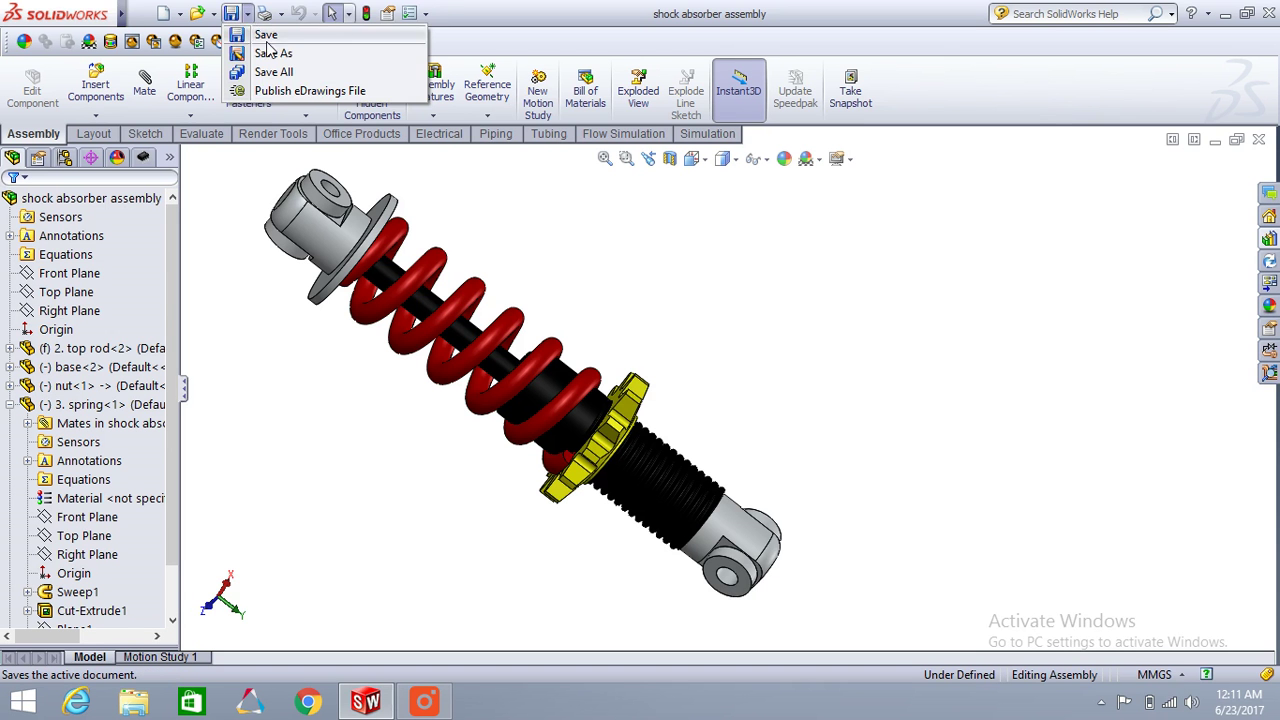
pyautogui.click(266, 38)
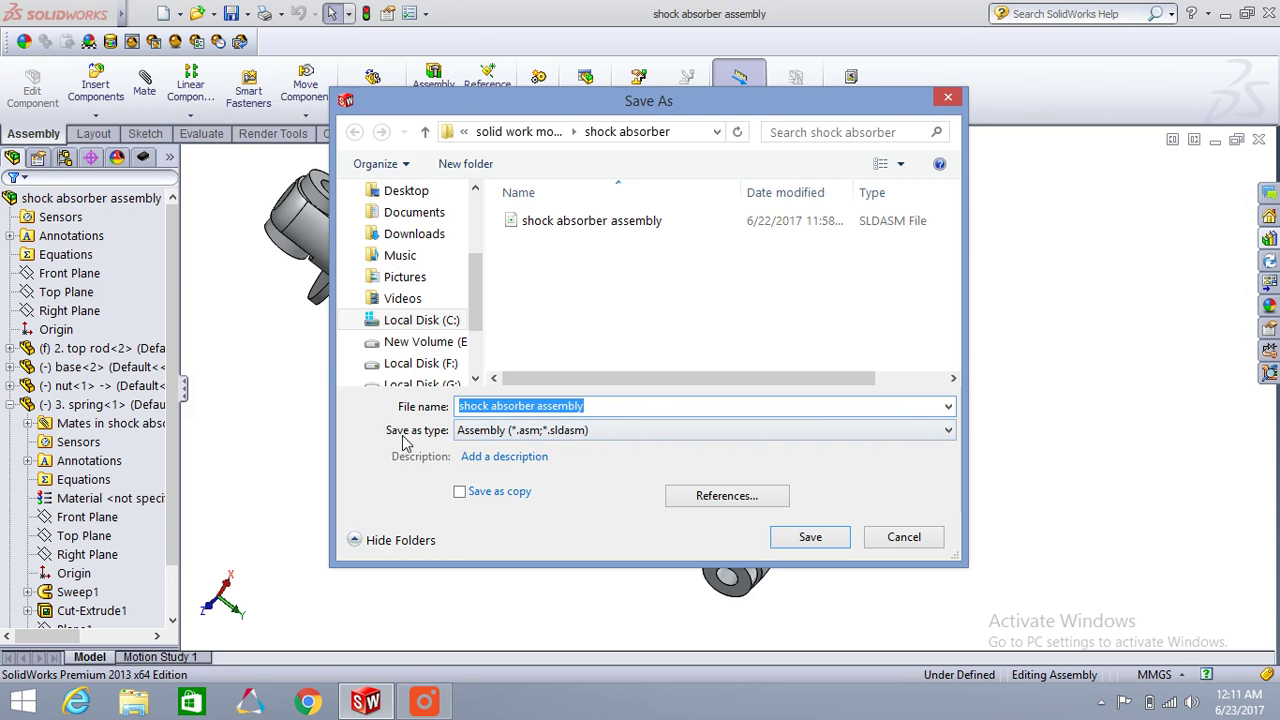
pyautogui.click(587, 433)
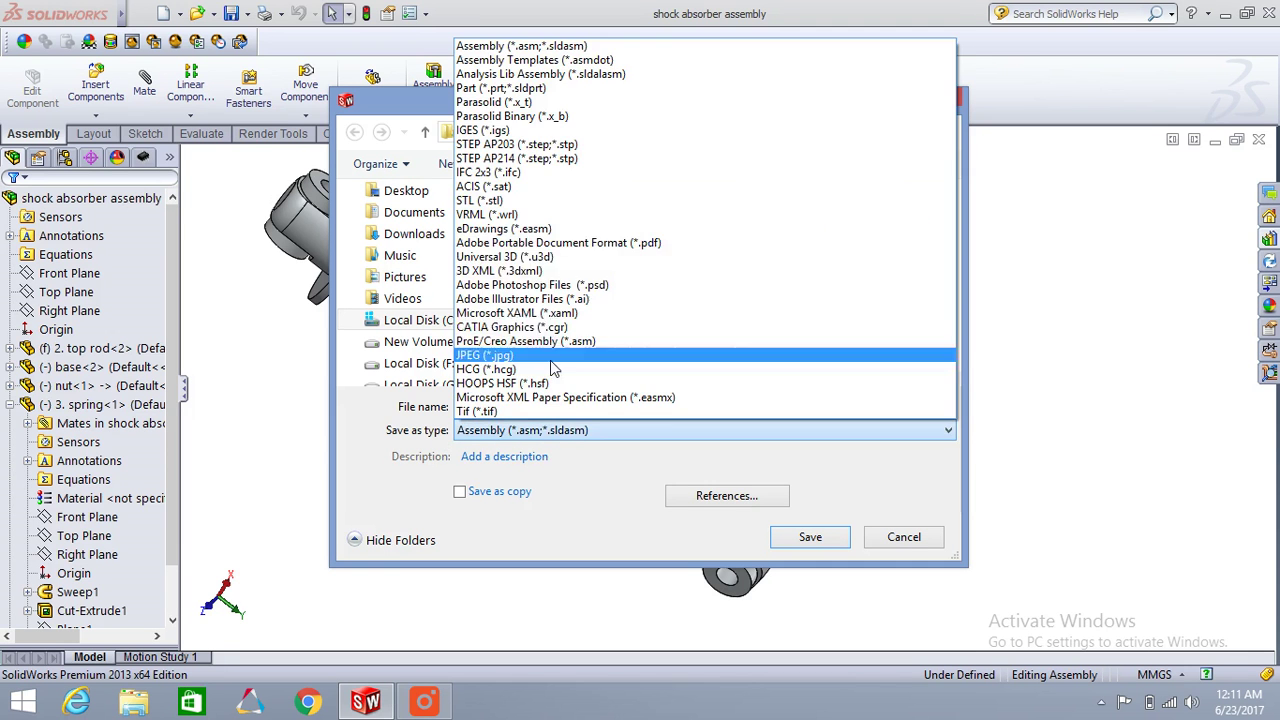
pyautogui.click(651, 245)
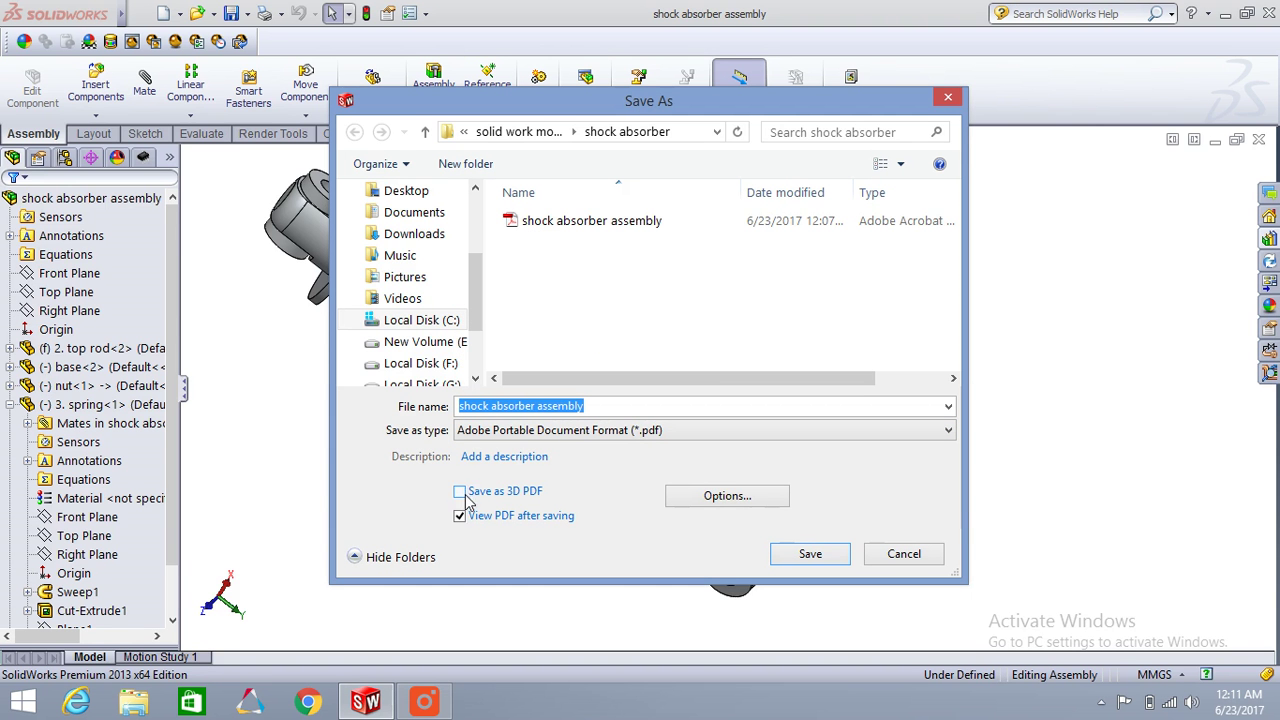
pyautogui.click(460, 491)
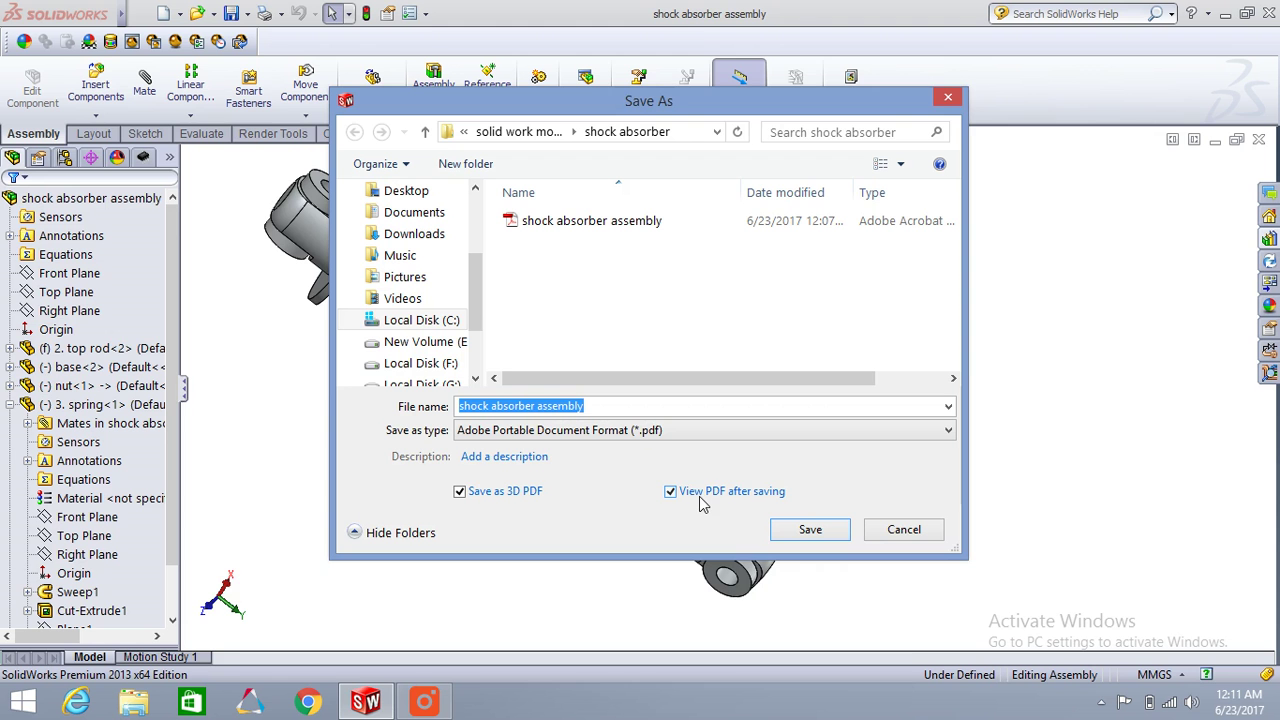
# - Keep the existing PDF and save the 3D PDF to the Desktop instead
pyautogui.click(800, 536)
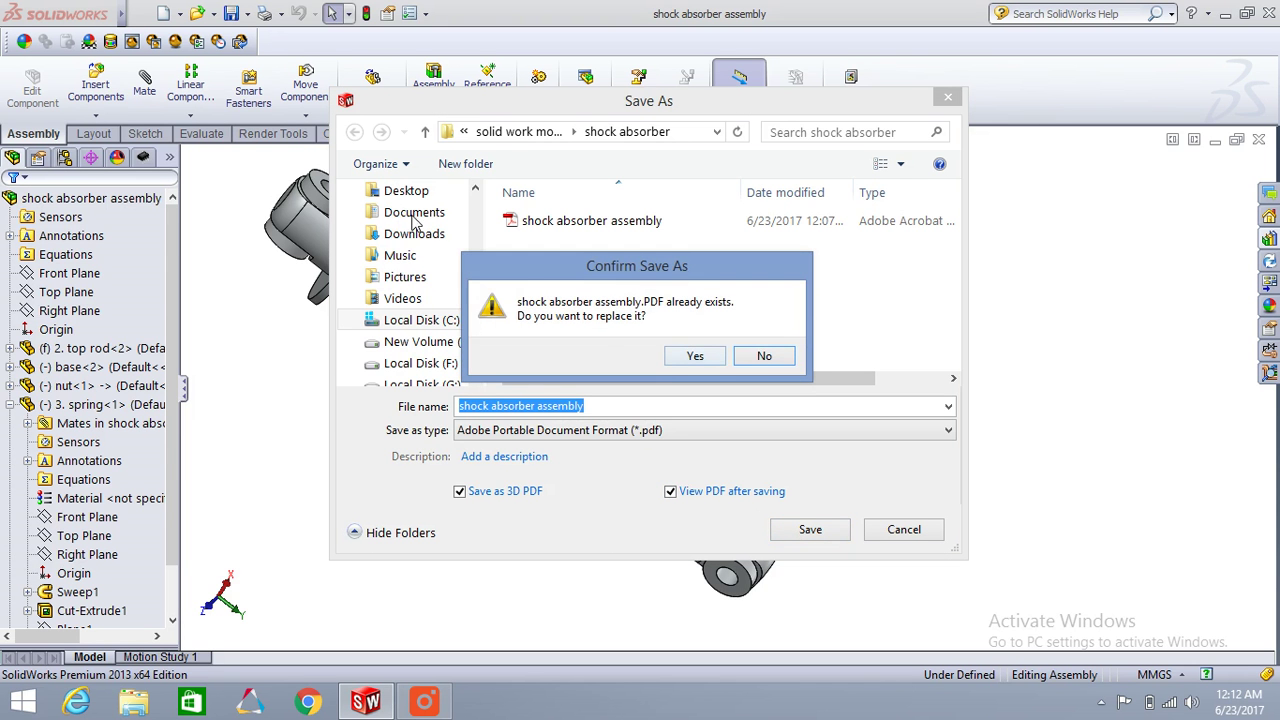
pyautogui.click(763, 358)
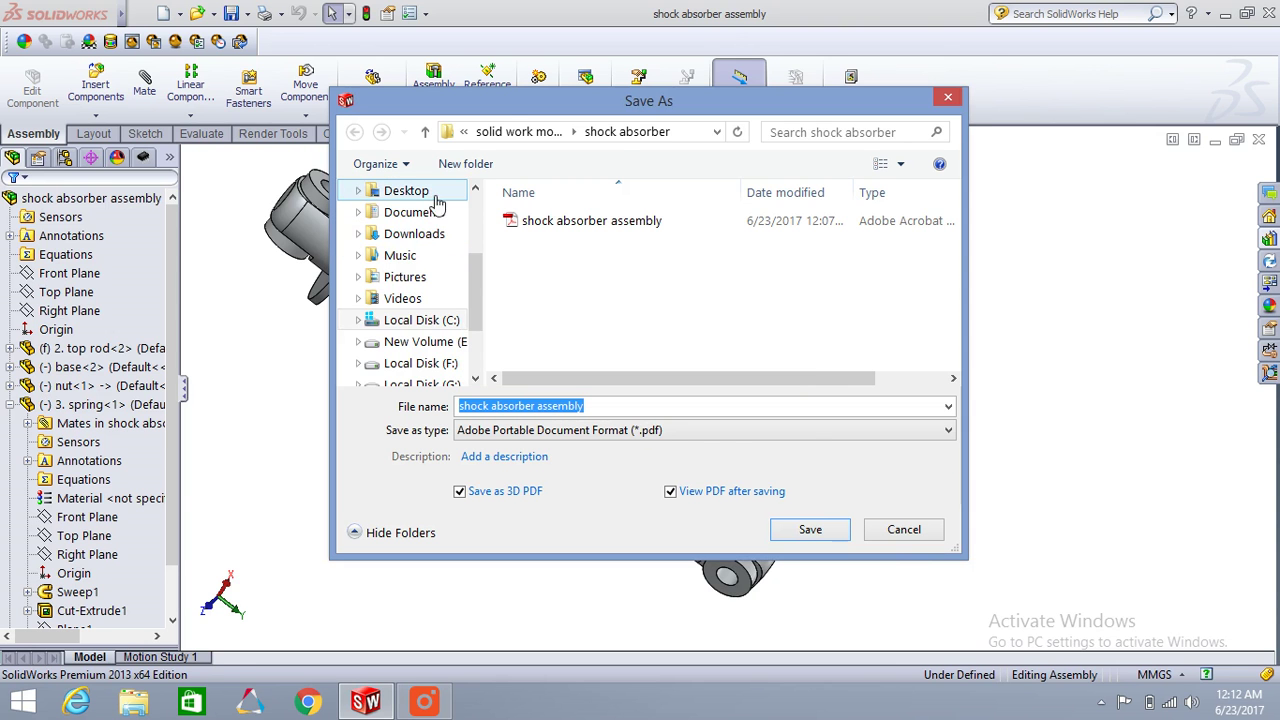
pyautogui.click(445, 190)
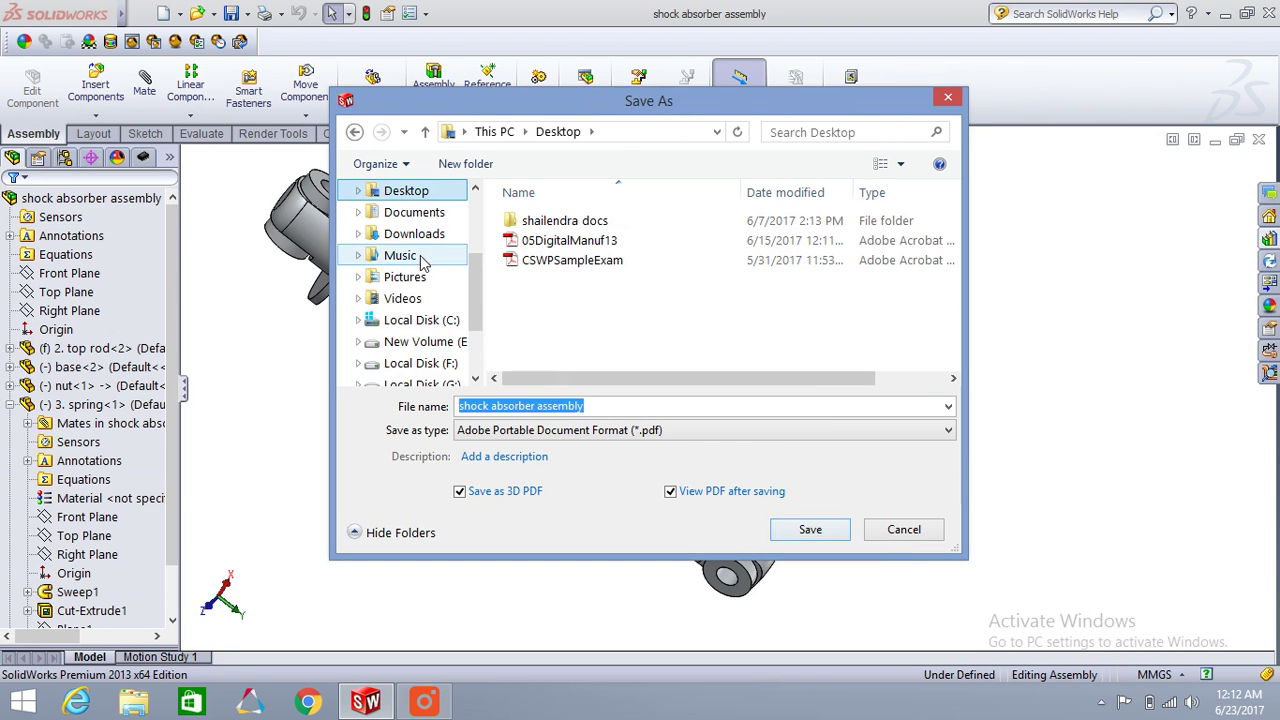
pyautogui.click(816, 532)
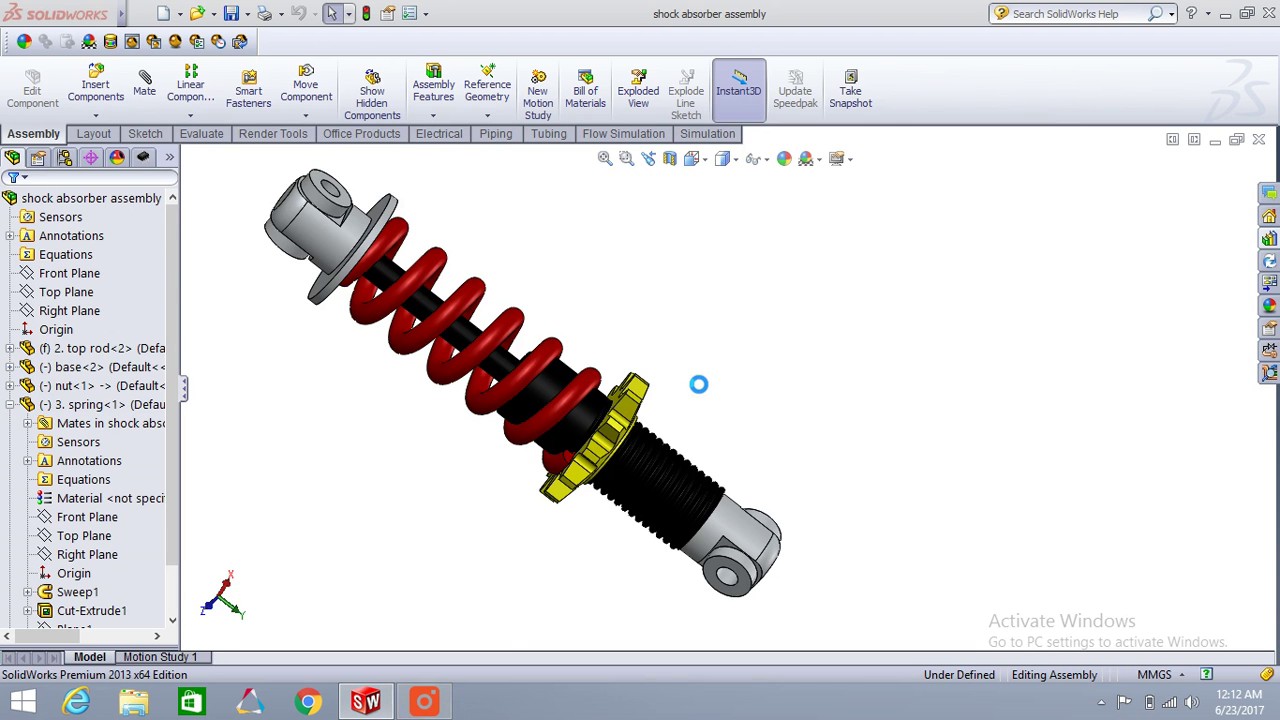
# - Zoom to fit the shock absorber while the saved PDF opens in Adobe Reader
pyautogui.press('f')
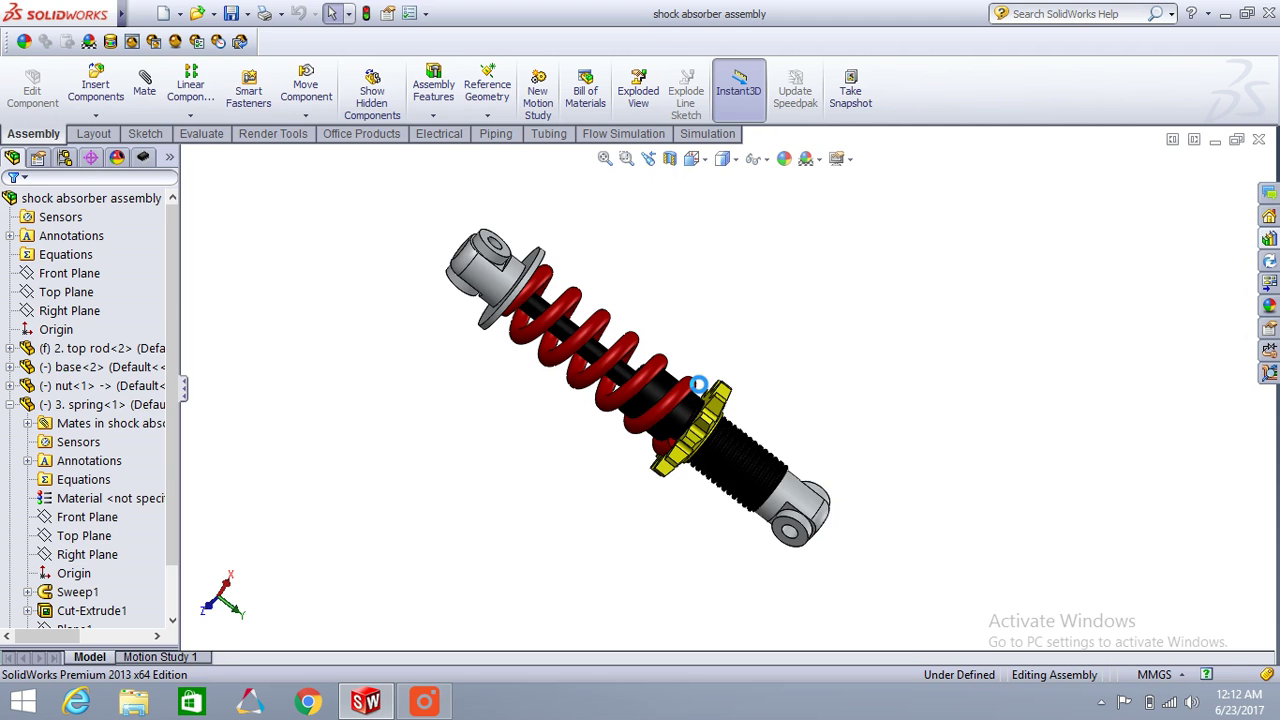
pyautogui.scroll(-2, 698, 385)
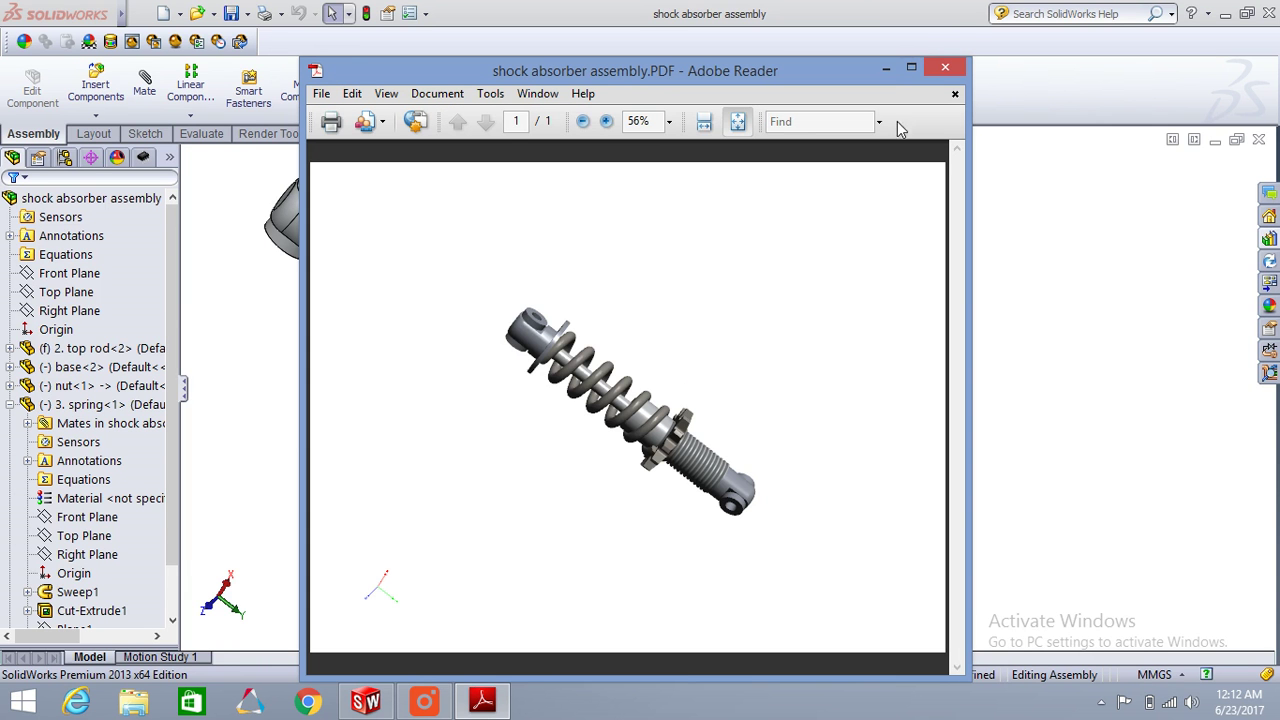
# - Maximize Adobe Reader and show the 3D toolbar from the model's Tools context menu
pyautogui.click(912, 68)
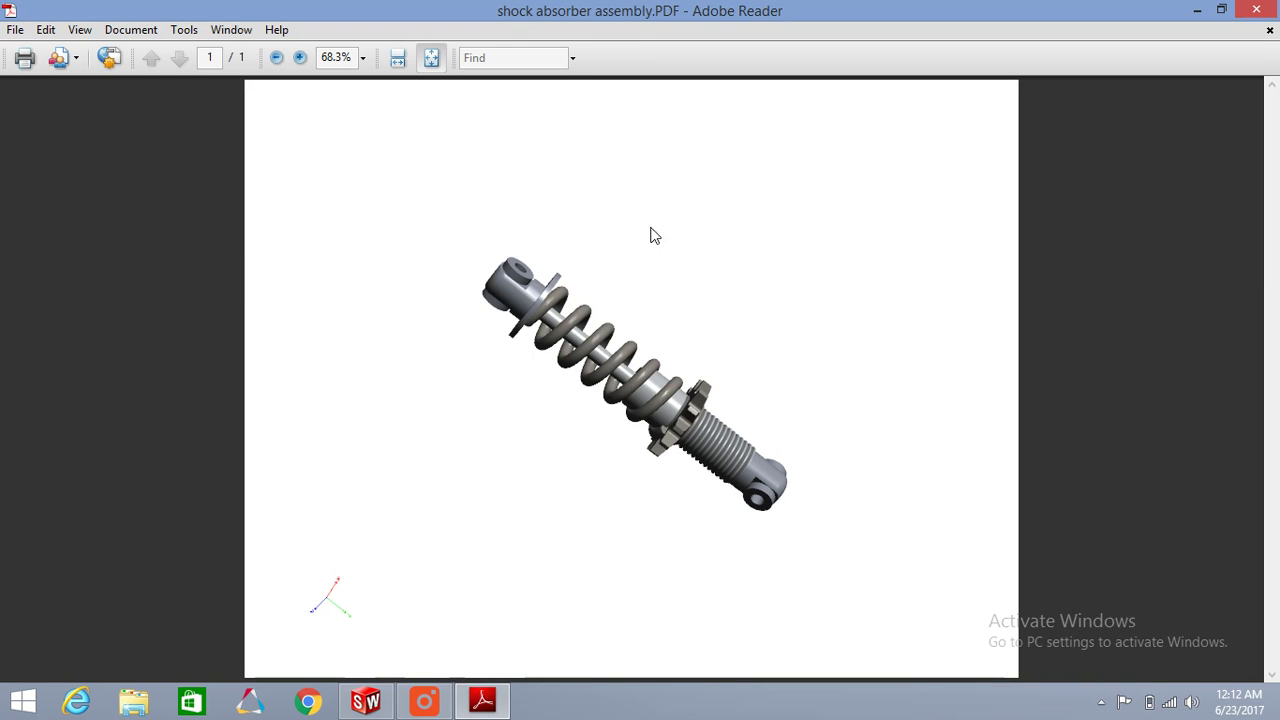
pyautogui.rightClick(578, 307)
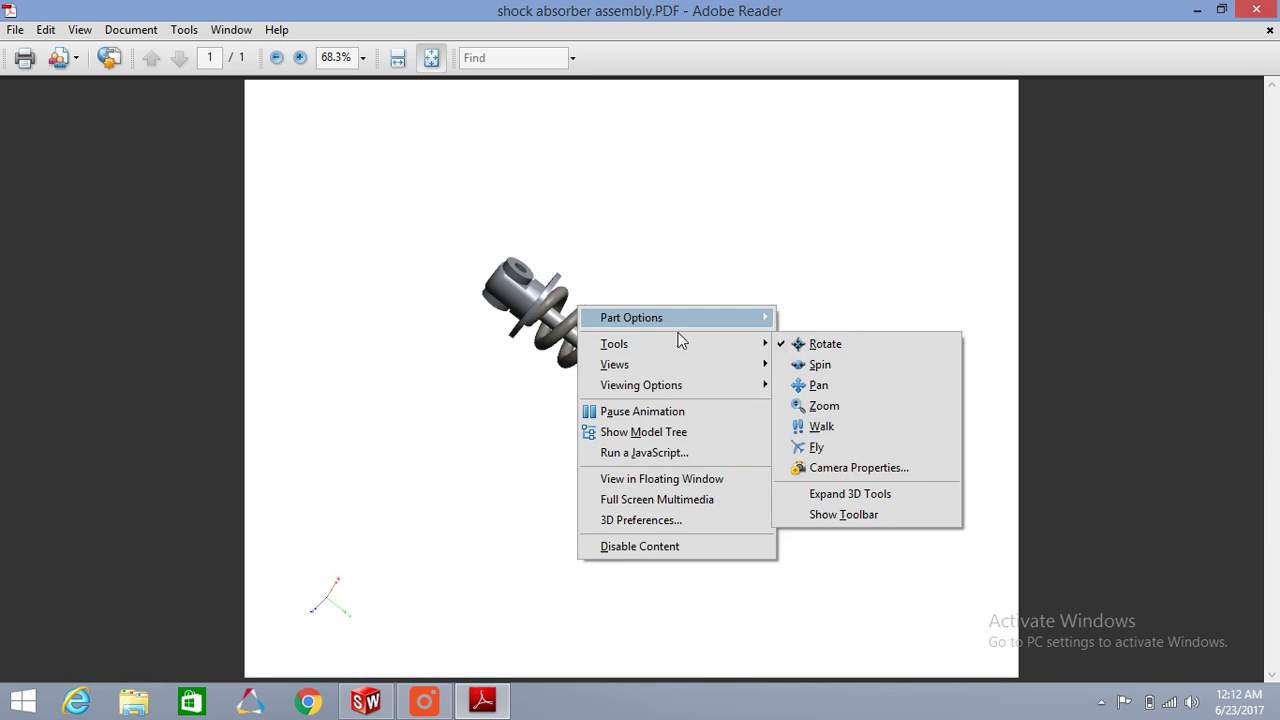
pyautogui.moveTo(765, 343)
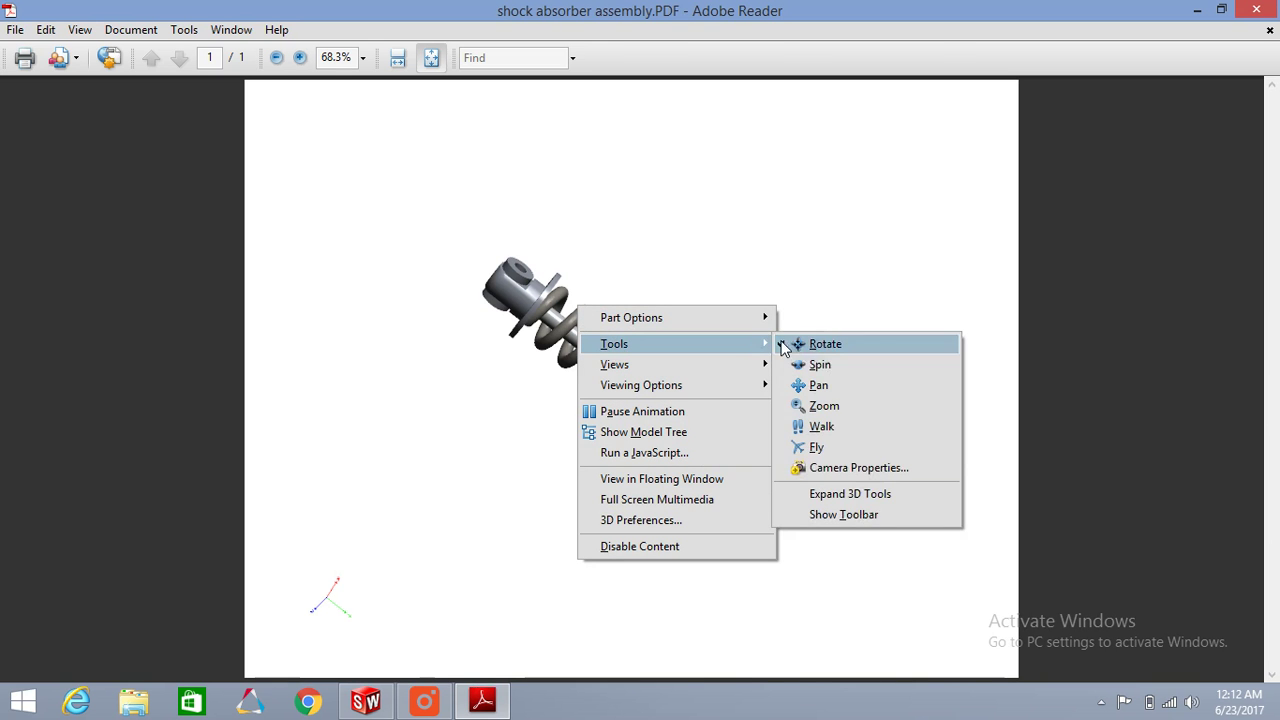
pyautogui.click(847, 518)
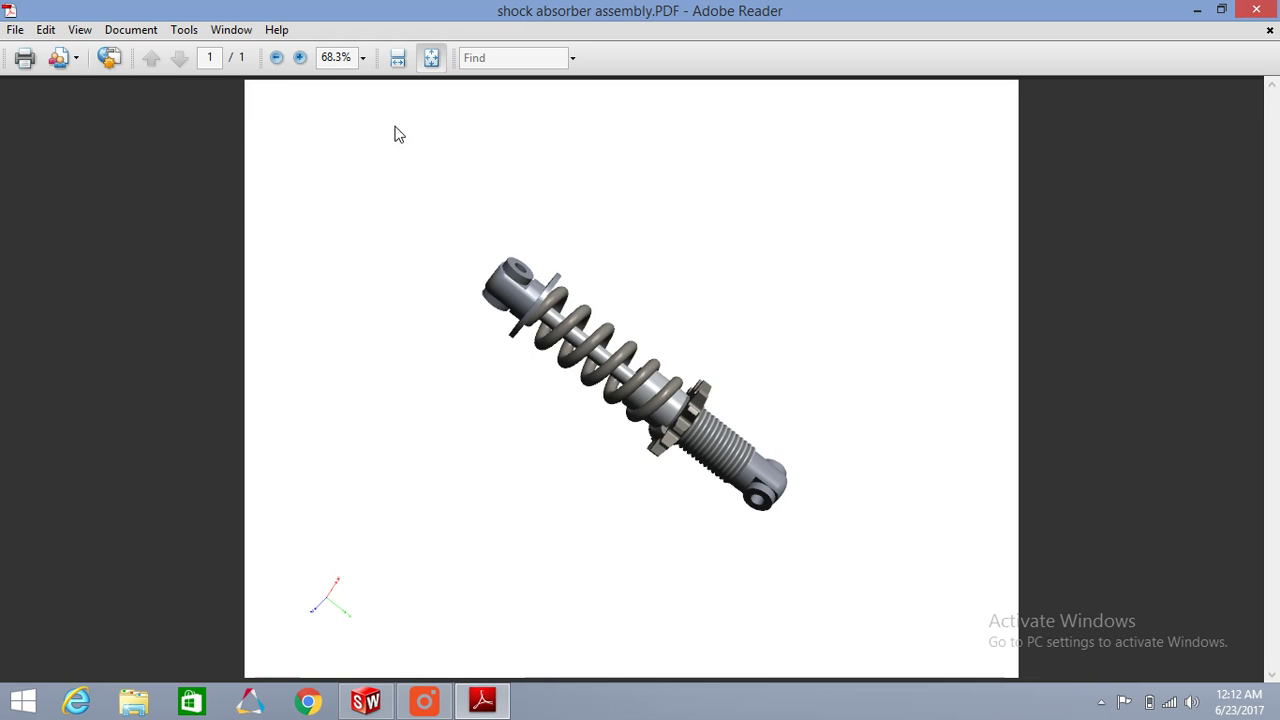
pyautogui.moveTo(757, 220)
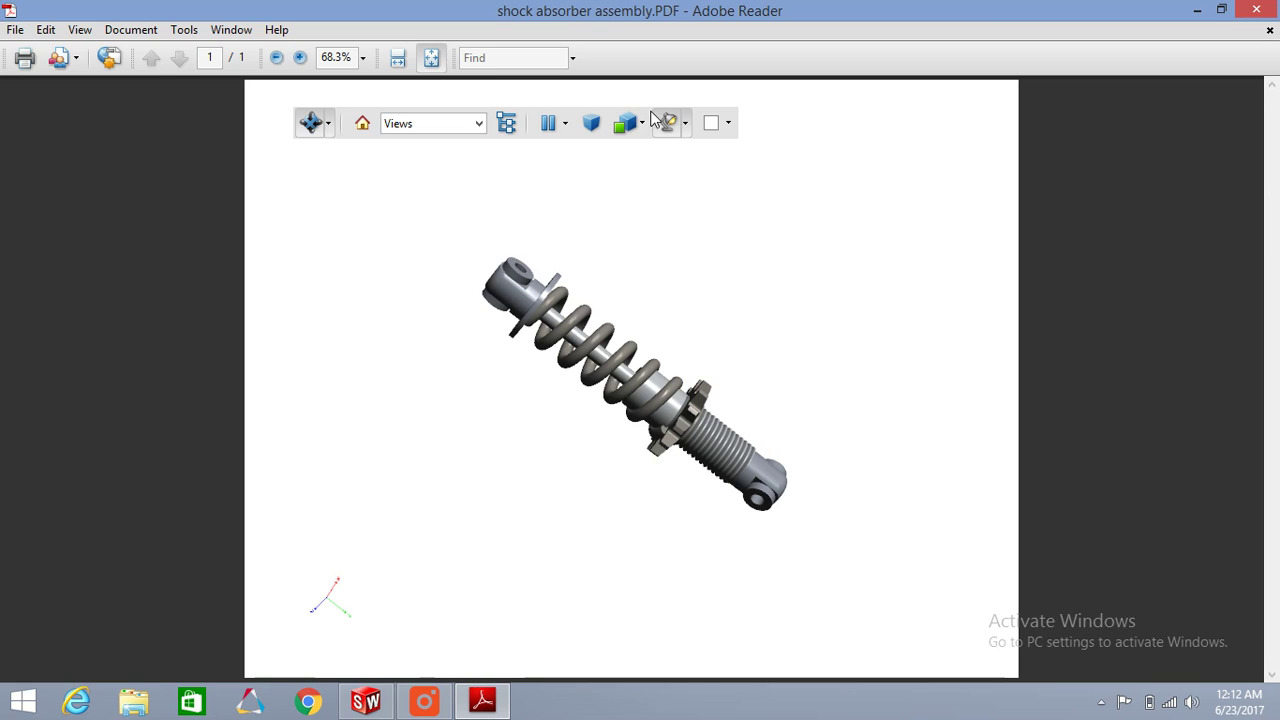
# - Toggle the camera projection, then try the Transparent, Solid Wireframe and Illustration render modes
pyautogui.click(591, 124)
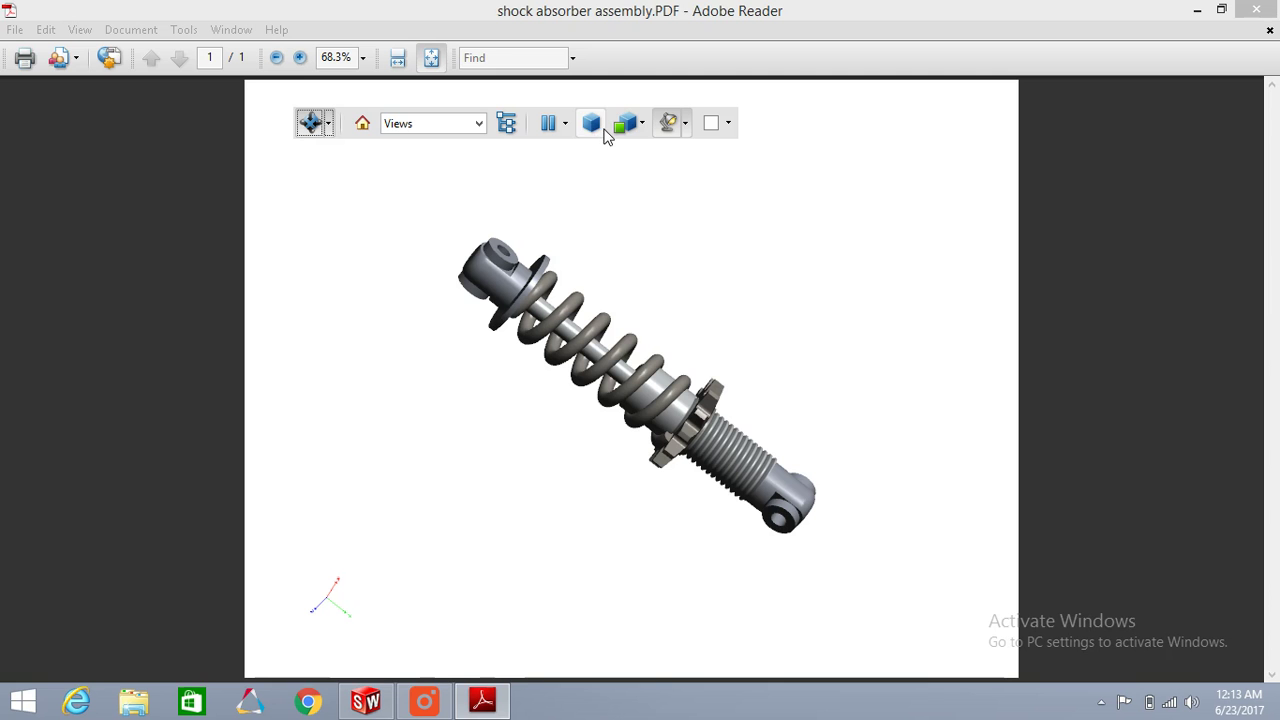
pyautogui.click(643, 123)
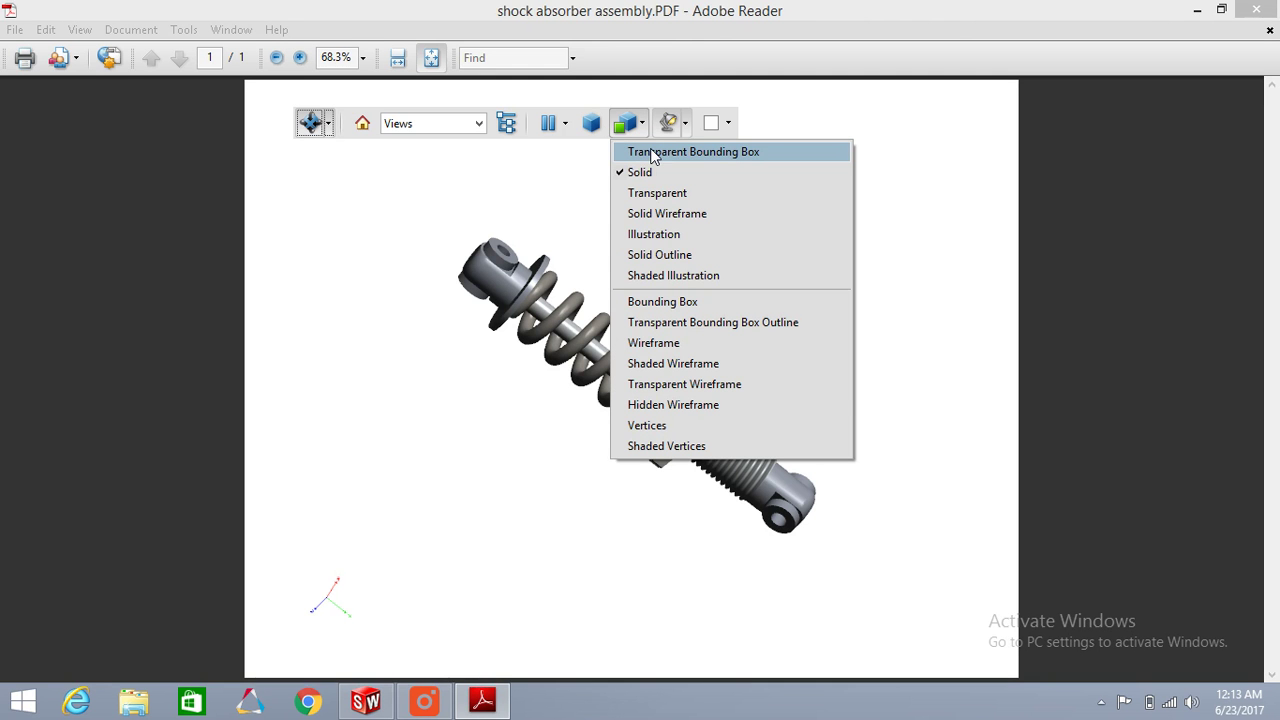
pyautogui.click(664, 194)
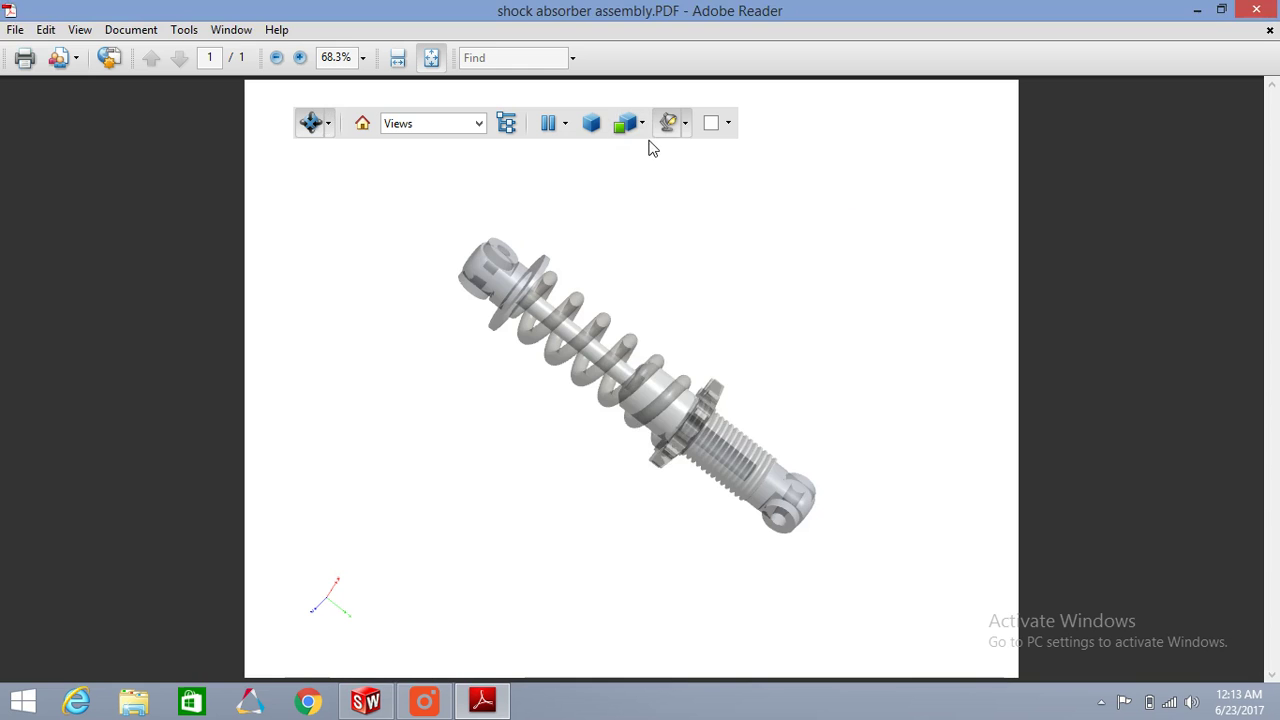
pyautogui.click(644, 131)
pyautogui.click(666, 213)
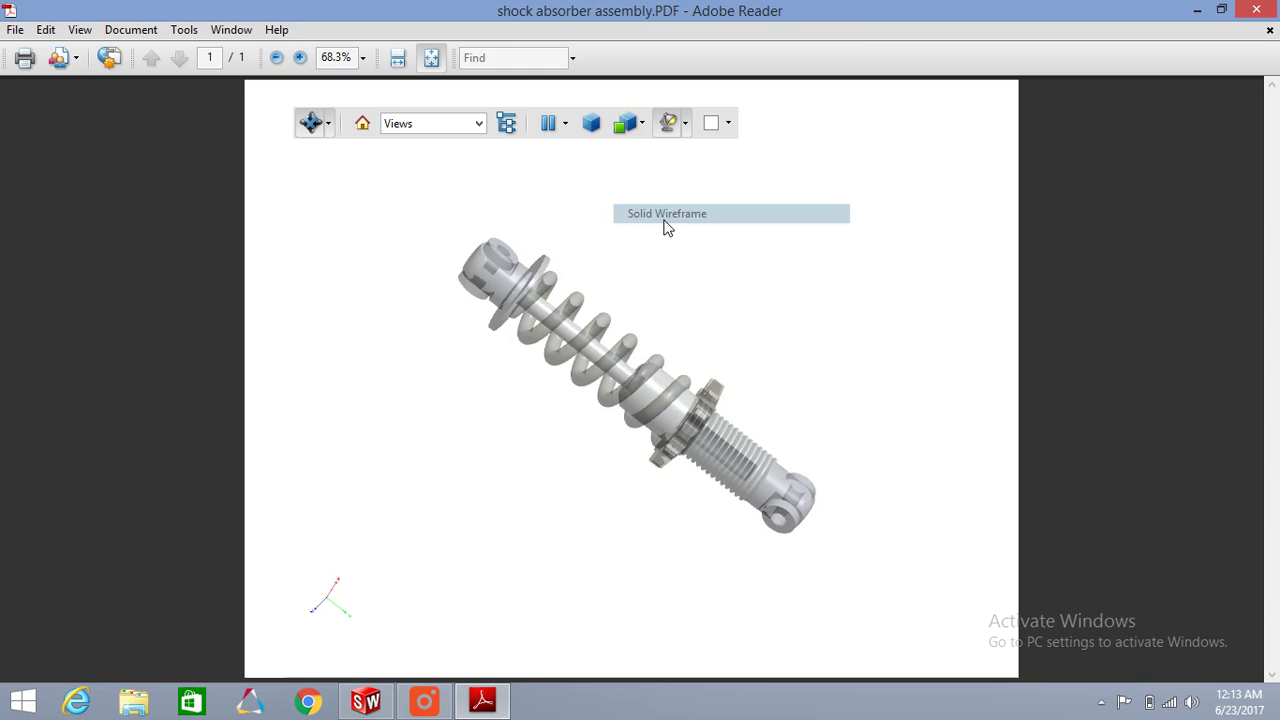
pyautogui.click(644, 131)
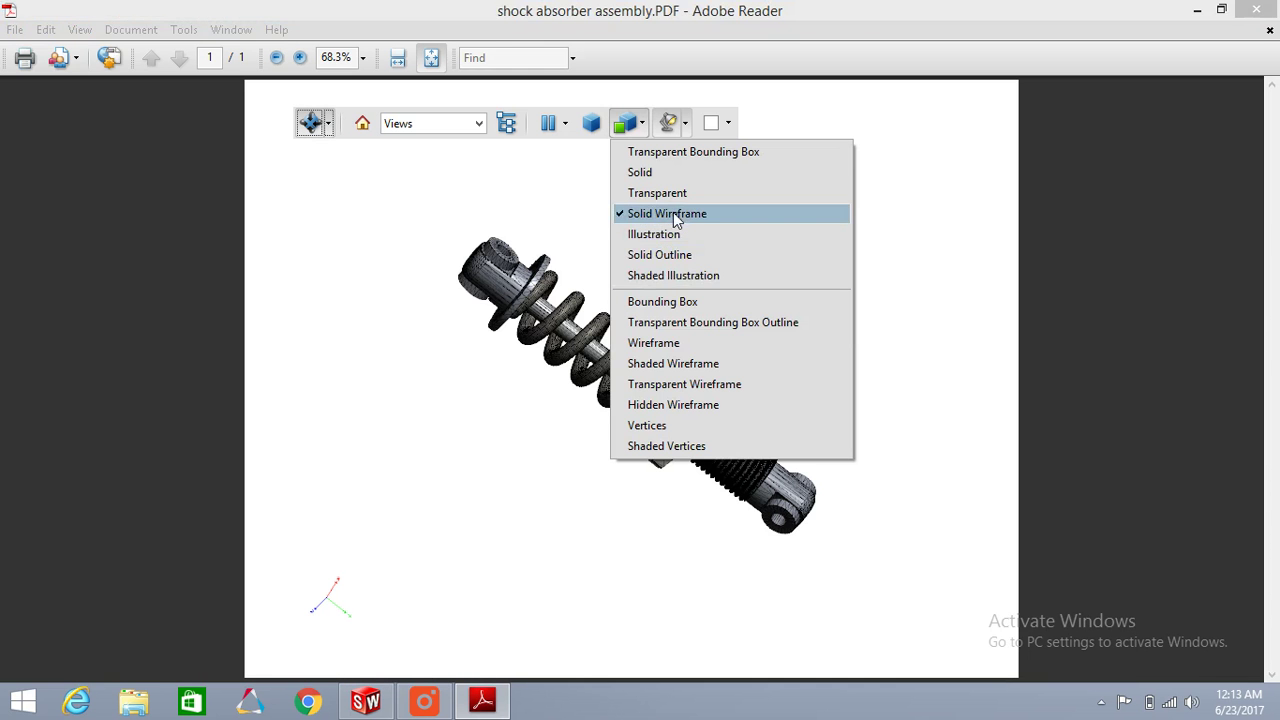
pyautogui.click(676, 233)
# - Switch the render mode to Wireframe, then Solid Outline, ending on Solid
pyautogui.click(643, 125)
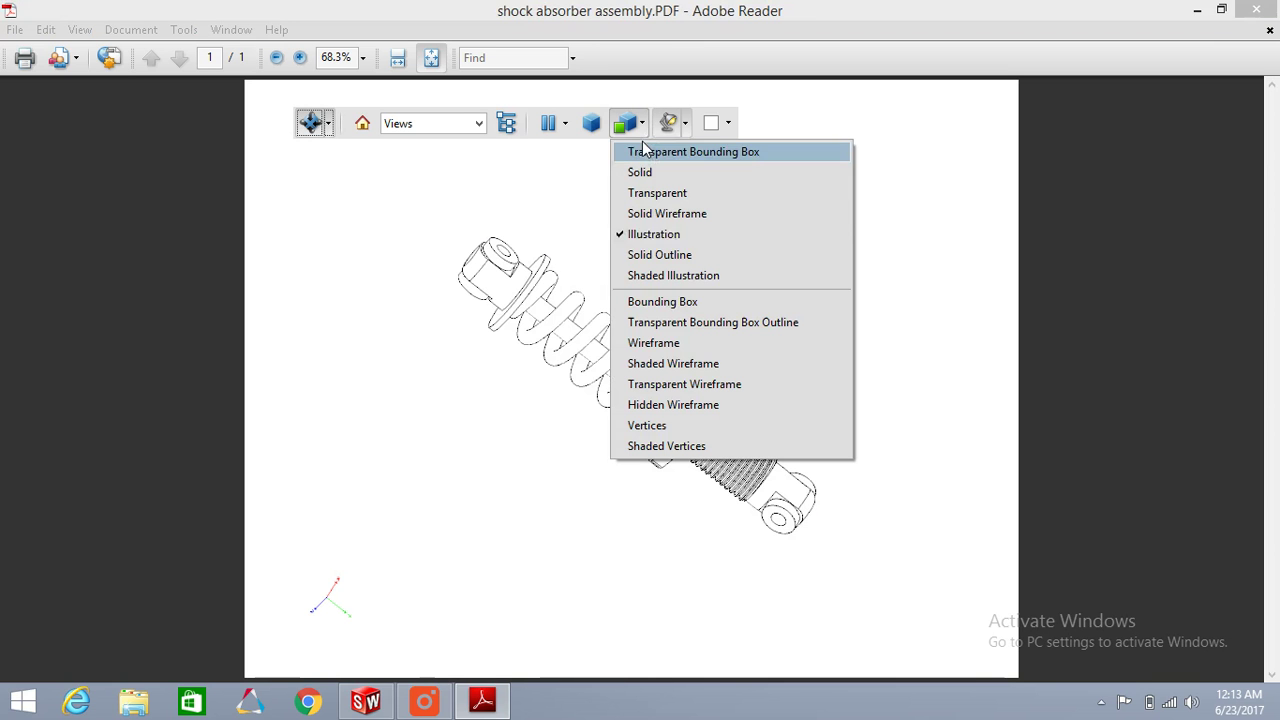
pyautogui.click(668, 346)
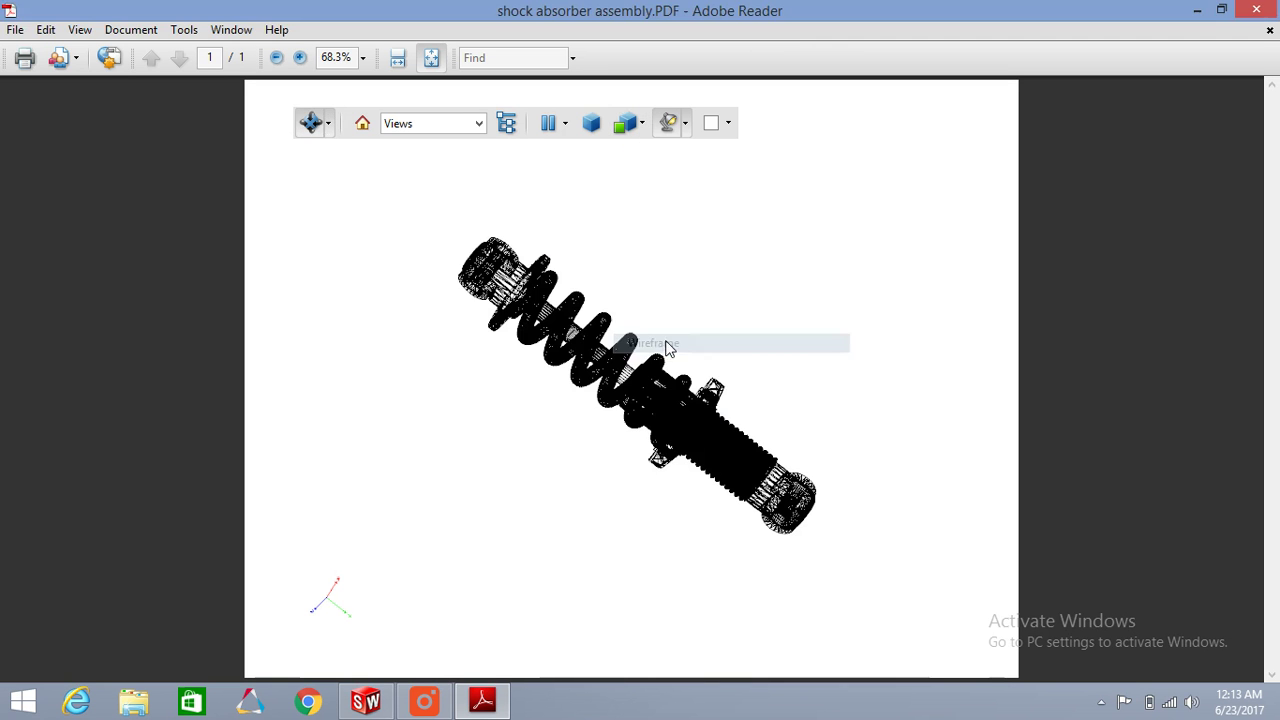
pyautogui.click(643, 125)
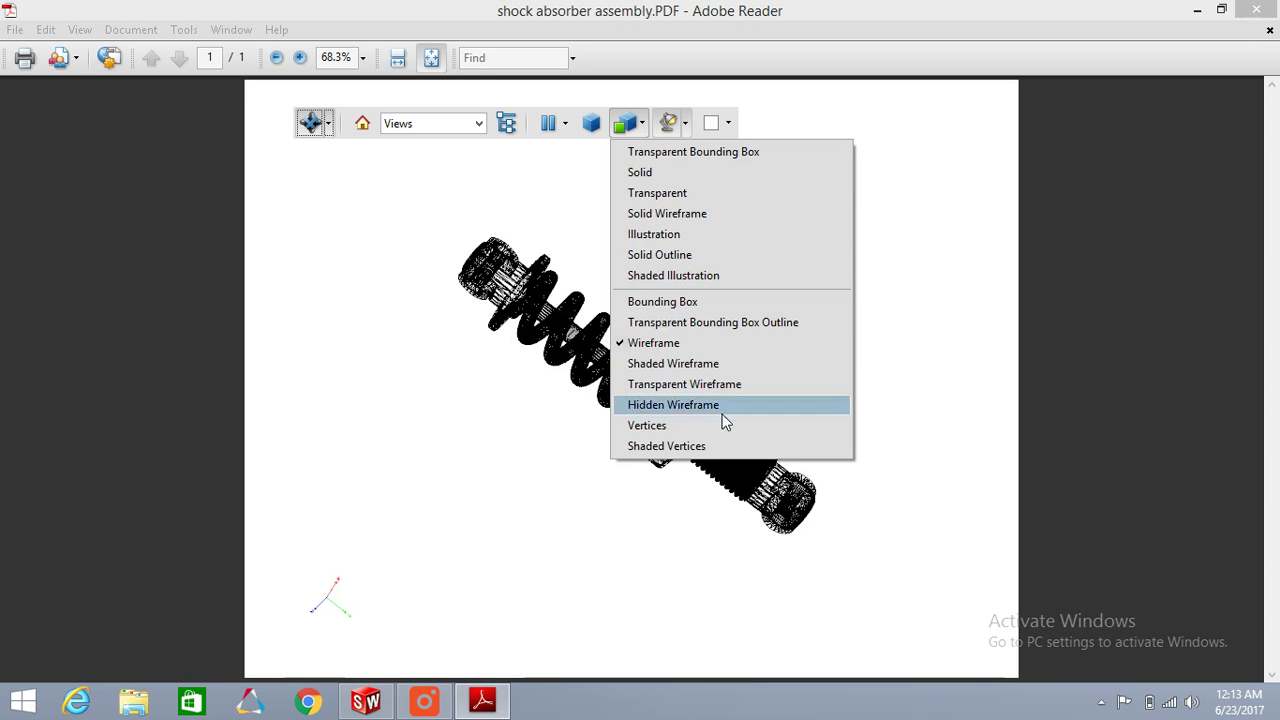
pyautogui.click(687, 257)
pyautogui.click(643, 125)
pyautogui.click(662, 172)
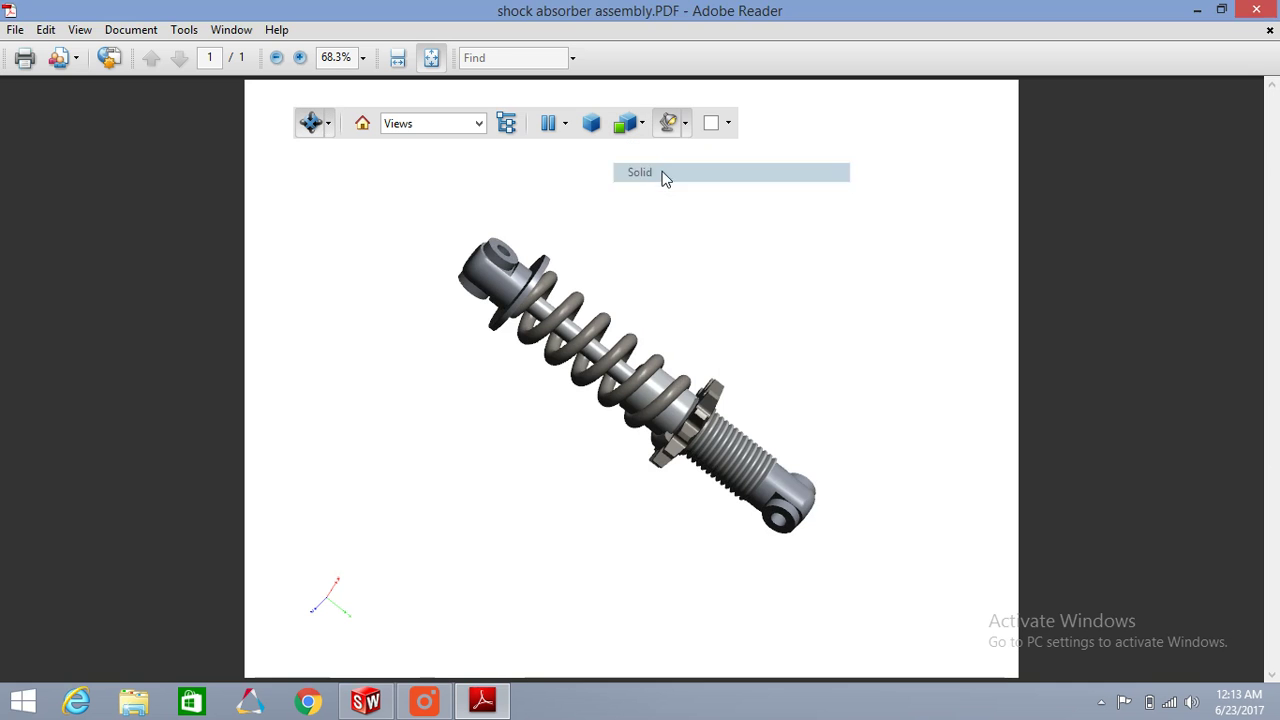
# - Cycle the lighting through White, Bright and Night Lights, ending on Red Lights
pyautogui.click(684, 125)
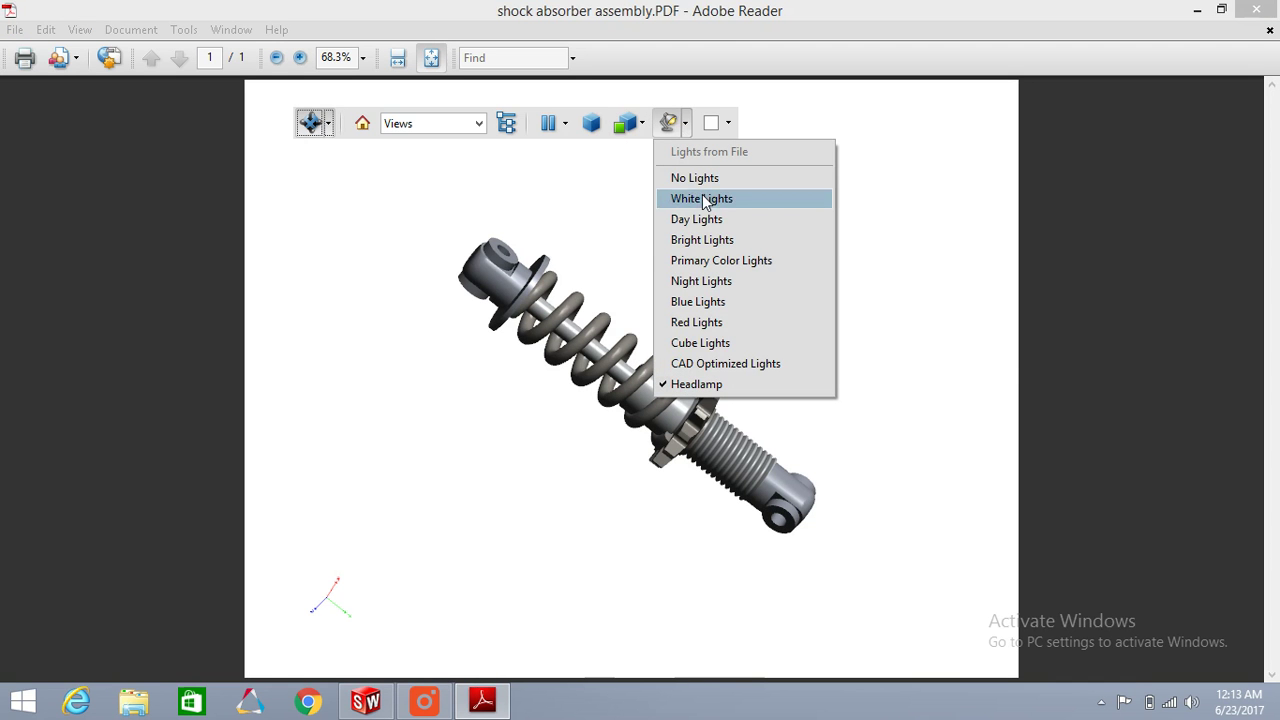
pyautogui.click(703, 199)
pyautogui.click(685, 124)
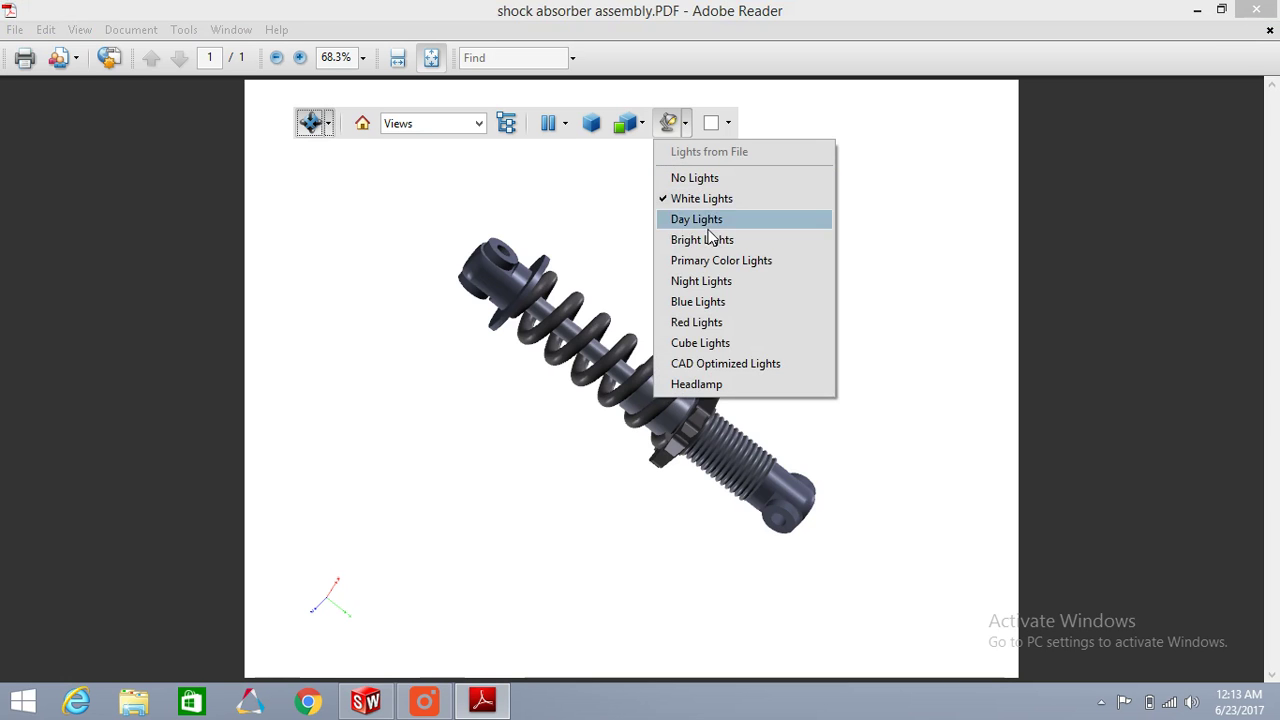
pyautogui.click(712, 242)
pyautogui.click(686, 126)
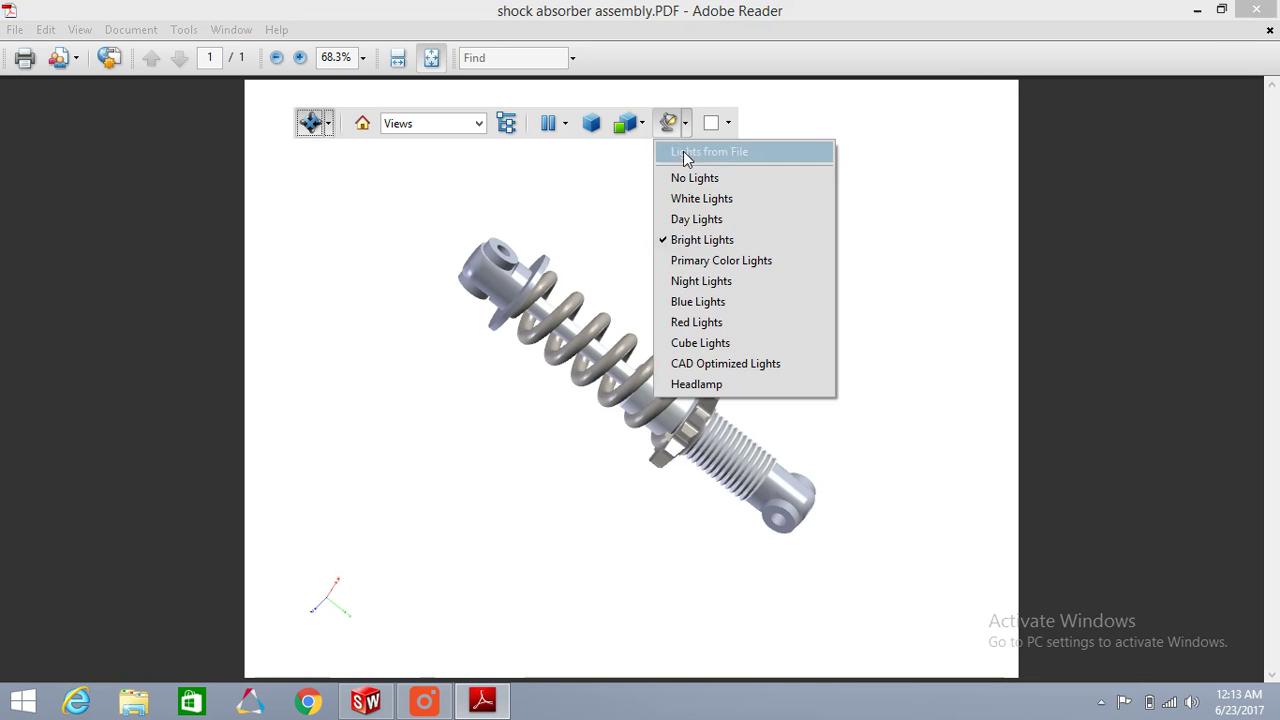
pyautogui.click(703, 282)
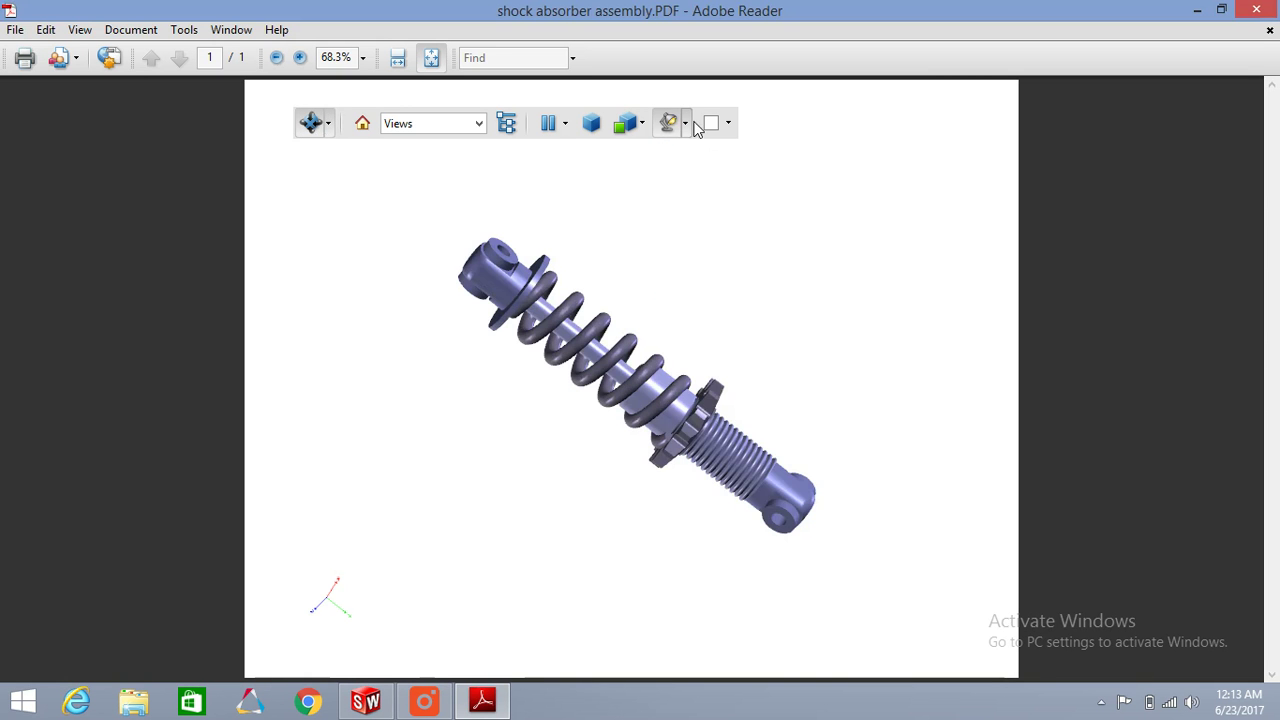
pyautogui.click(686, 125)
pyautogui.click(694, 323)
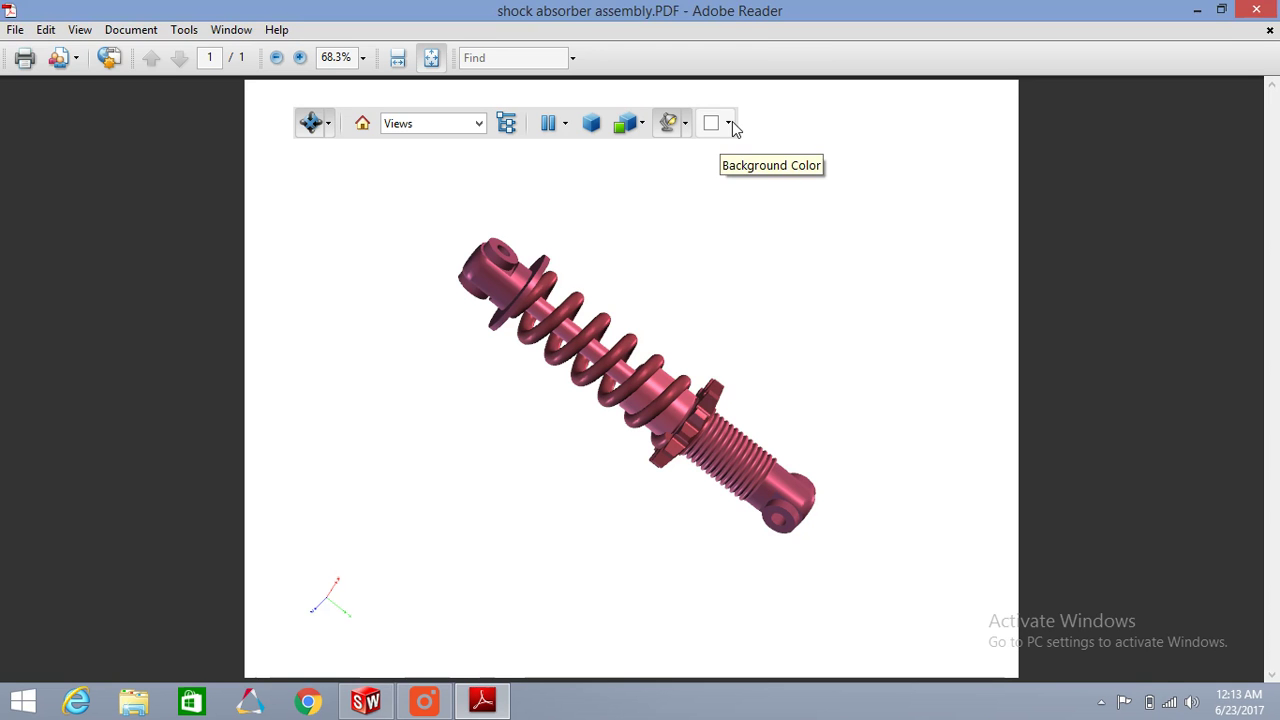
# - Set the 3D background colour to yellow, briefly red, then back to yellow
pyautogui.click(729, 124)
pyautogui.click(739, 199)
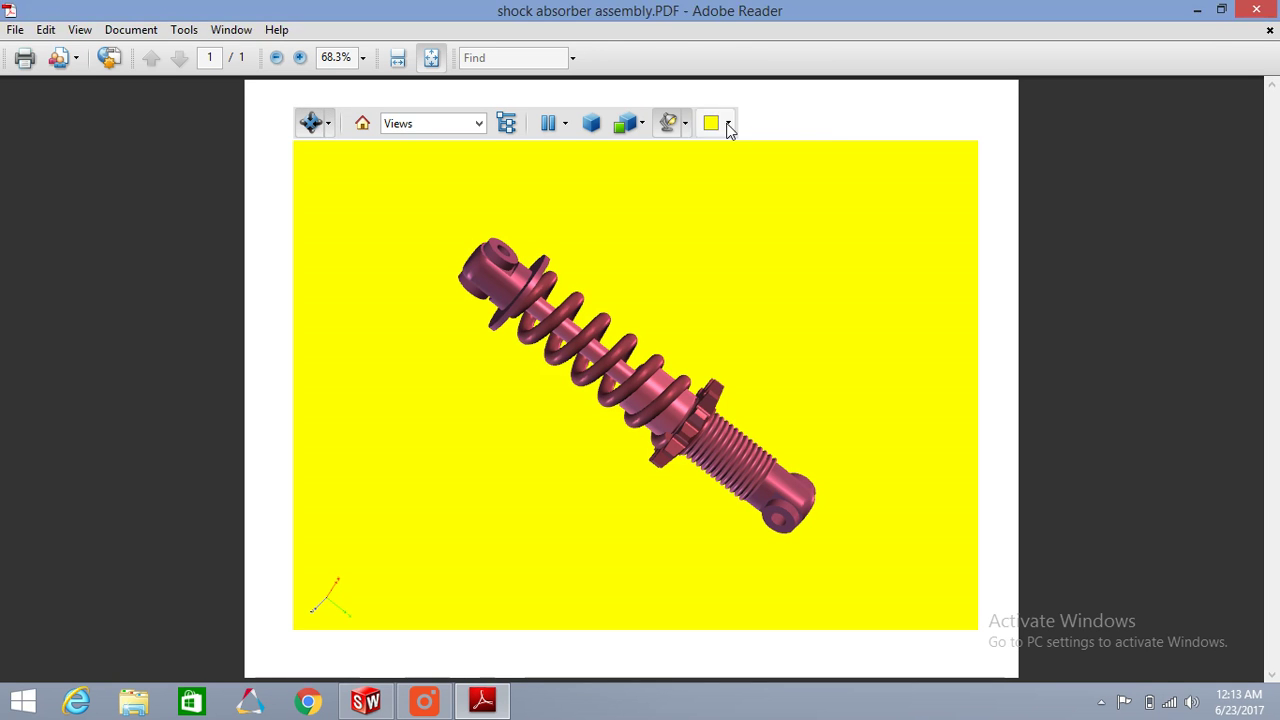
pyautogui.click(728, 123)
pyautogui.click(705, 181)
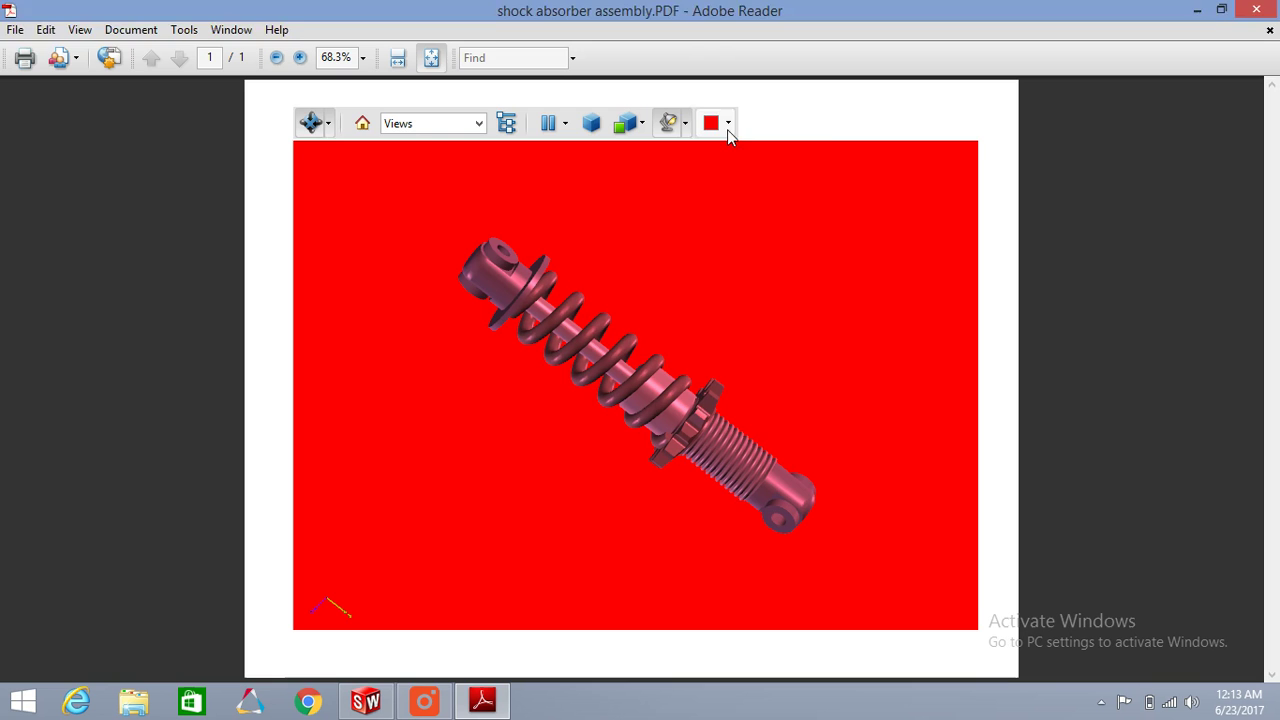
pyautogui.click(728, 124)
pyautogui.click(740, 202)
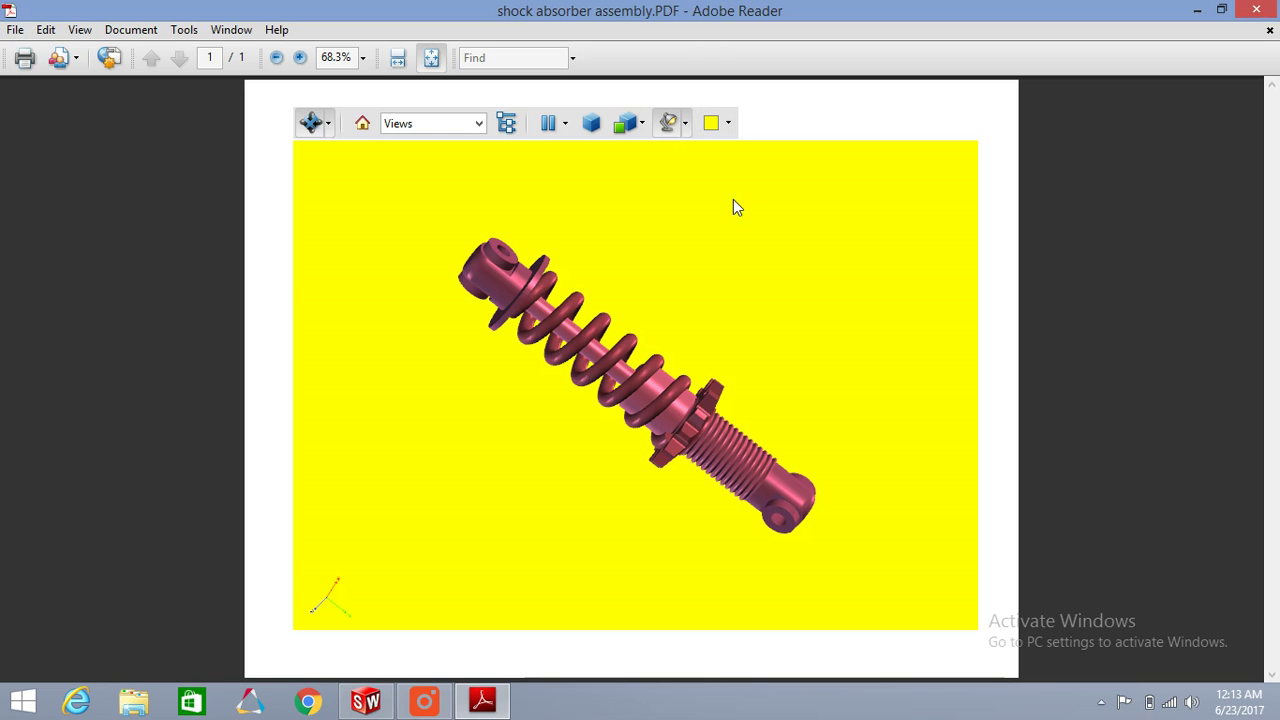
# - Spin the shock absorber to face the other way, then freely rotate it upright
pyautogui.click(328, 125)
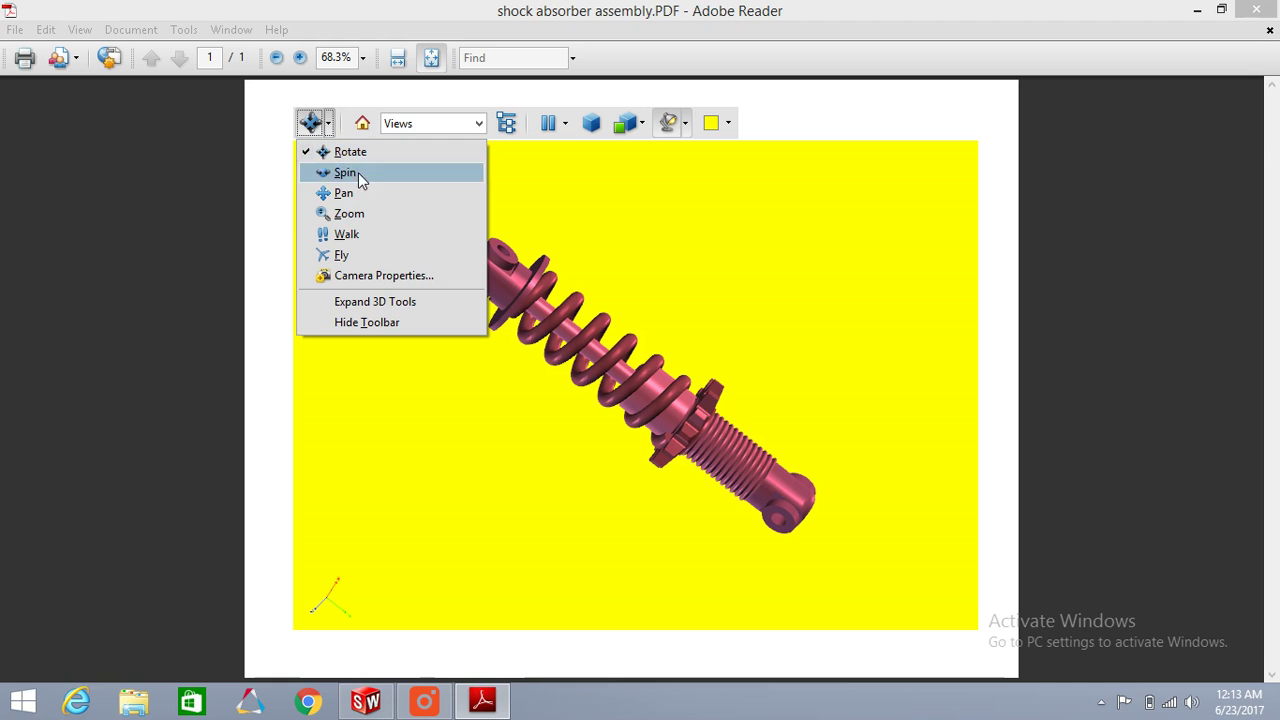
pyautogui.click(368, 173)
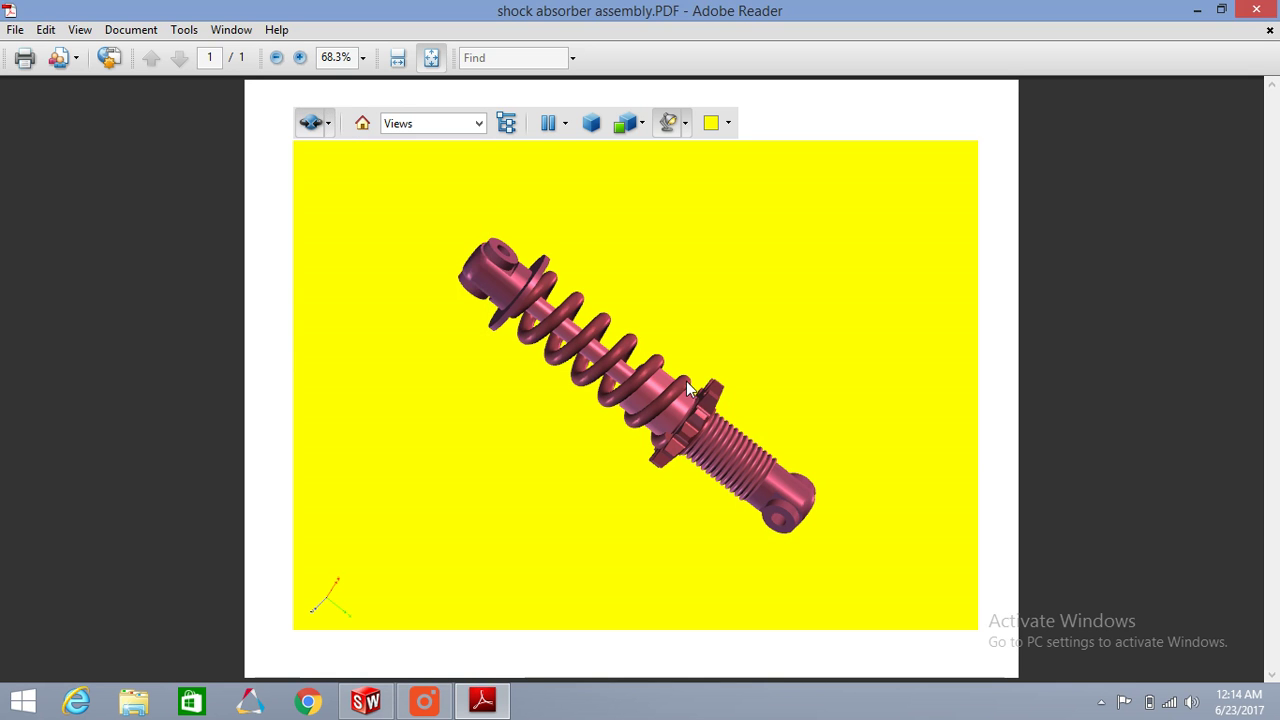
pyautogui.moveTo(687, 390); pyautogui.dragTo(631, 534)
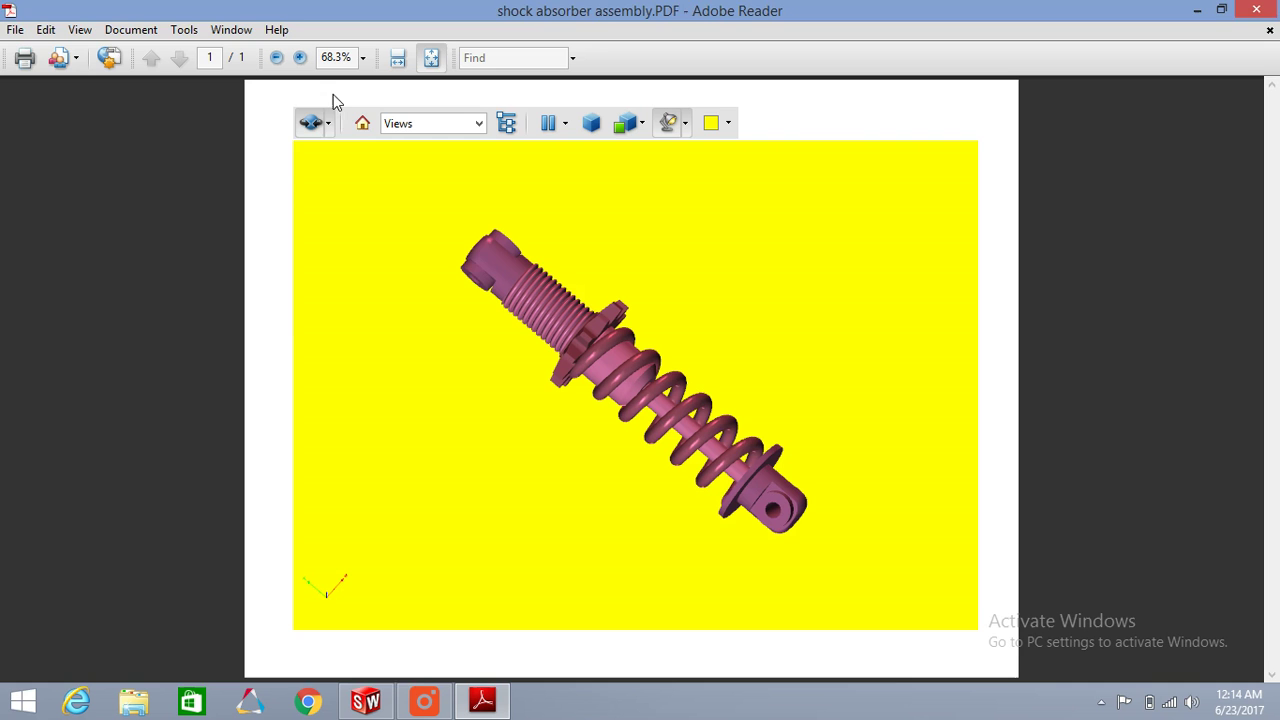
pyautogui.click(321, 125)
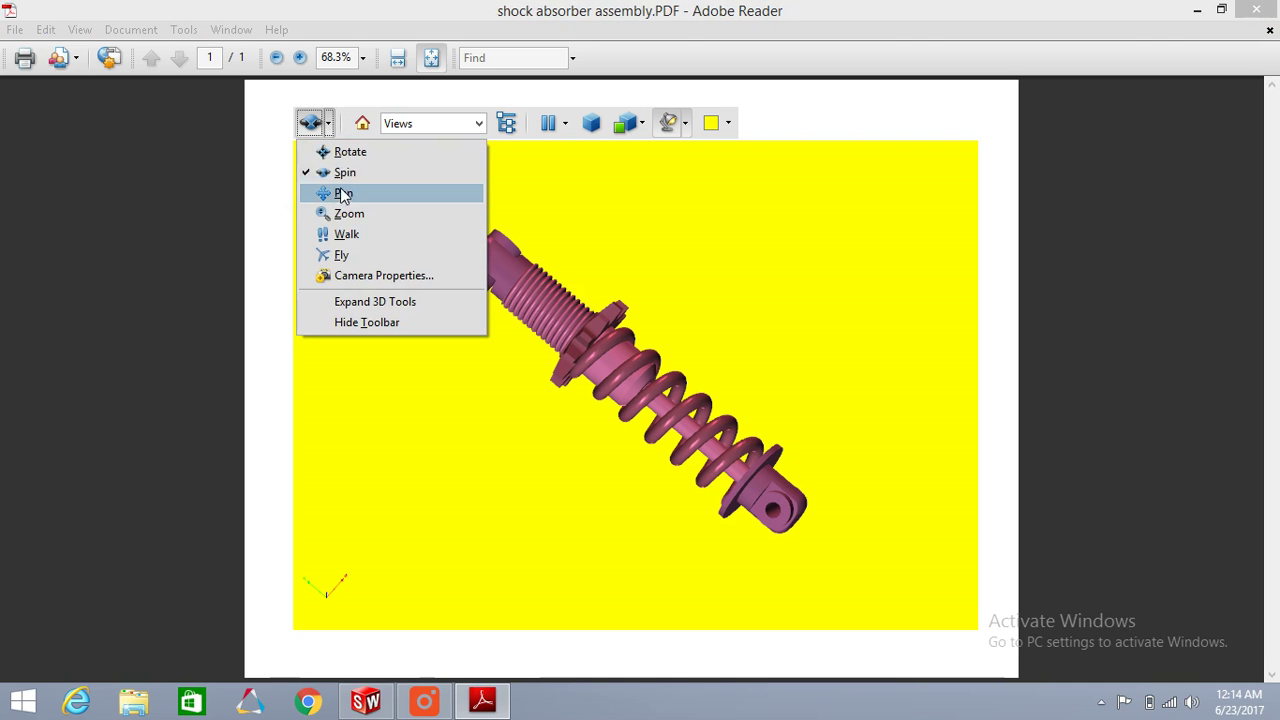
pyautogui.click(431, 158)
pyautogui.moveTo(601, 384); pyautogui.dragTo(954, 303)
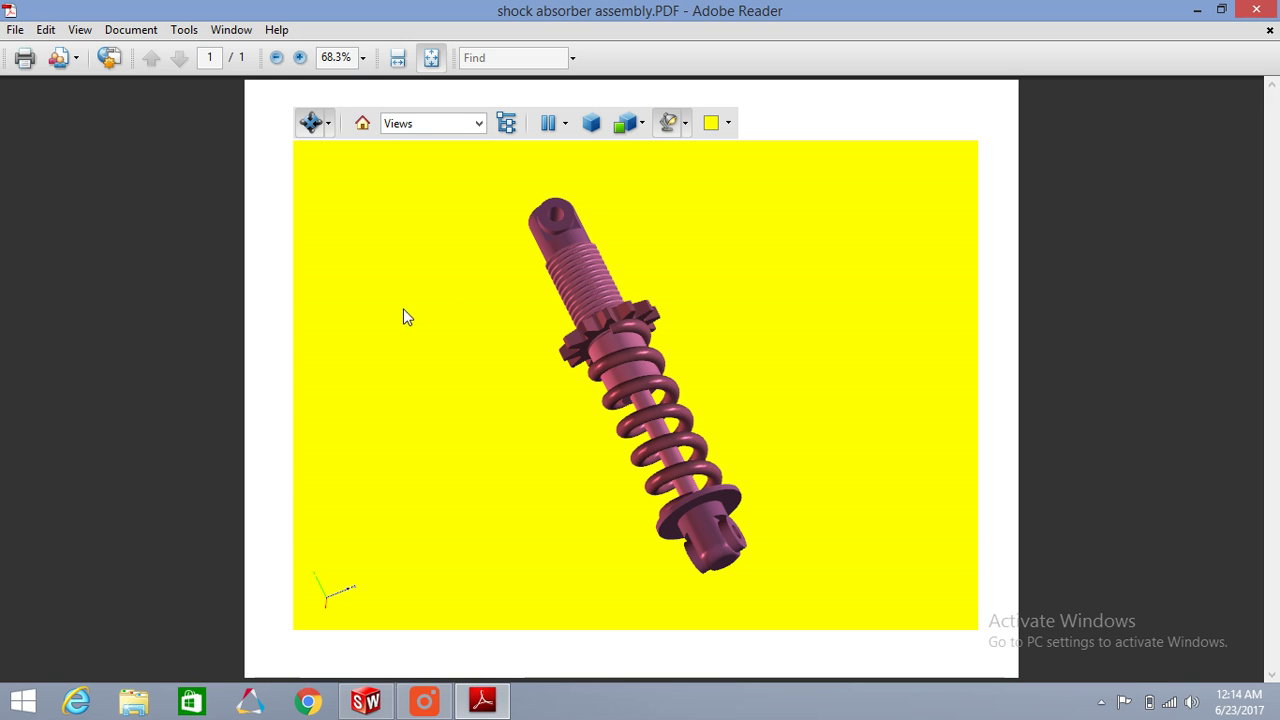